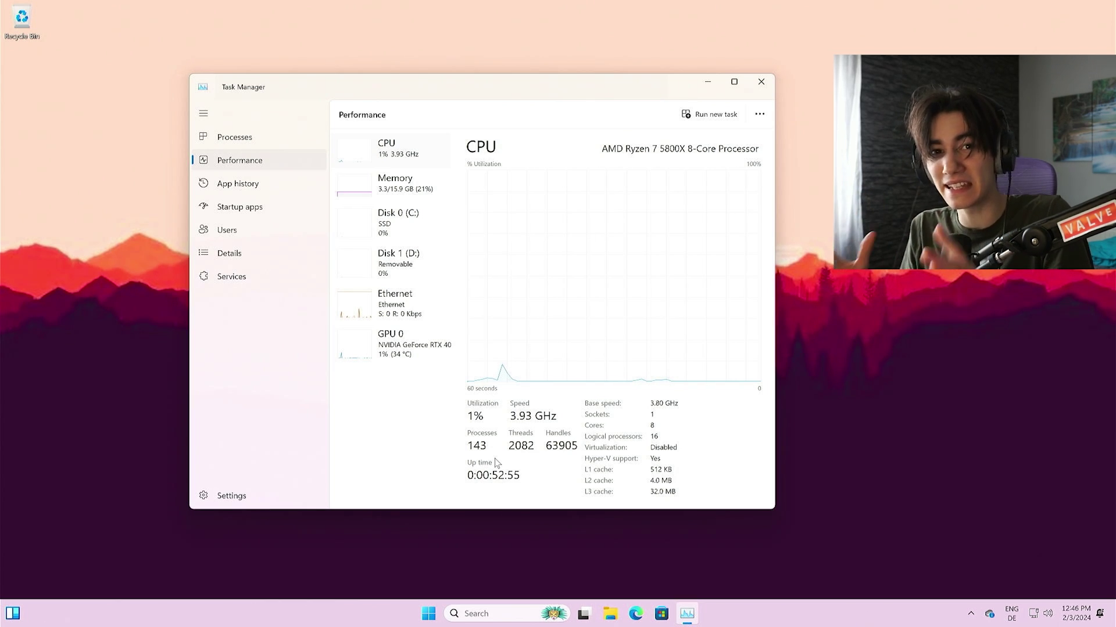
Step: Close Task Manager and launch Google Chrome
{"action": "key", "text": "alt+F4"}
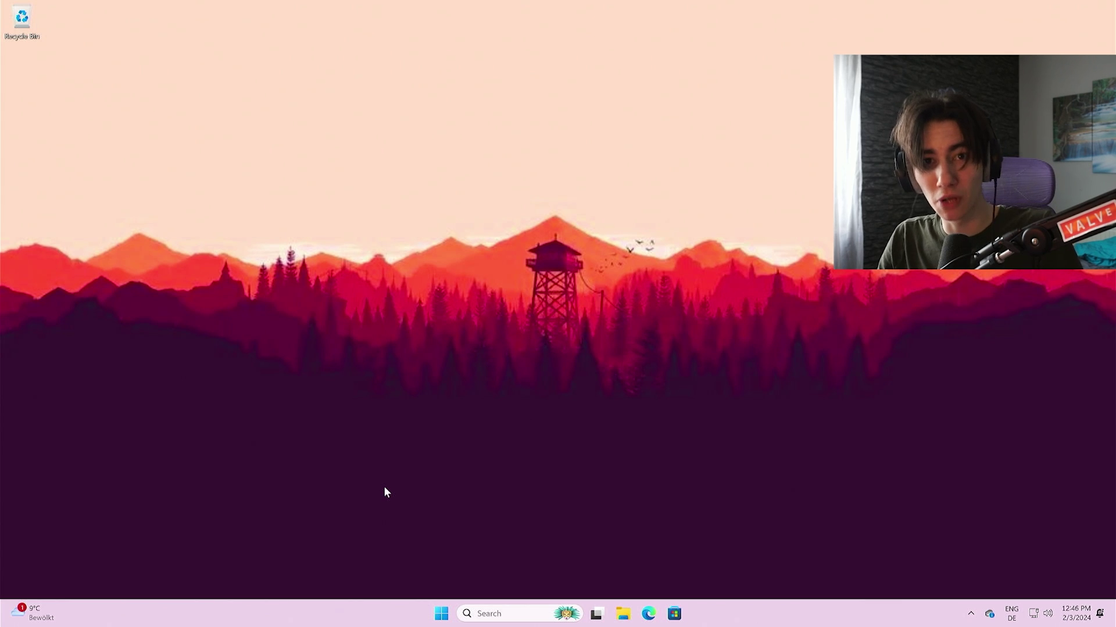
{"action": "left_click", "coordinate": [509, 614]}
{"action": "type", "text": "googl"}
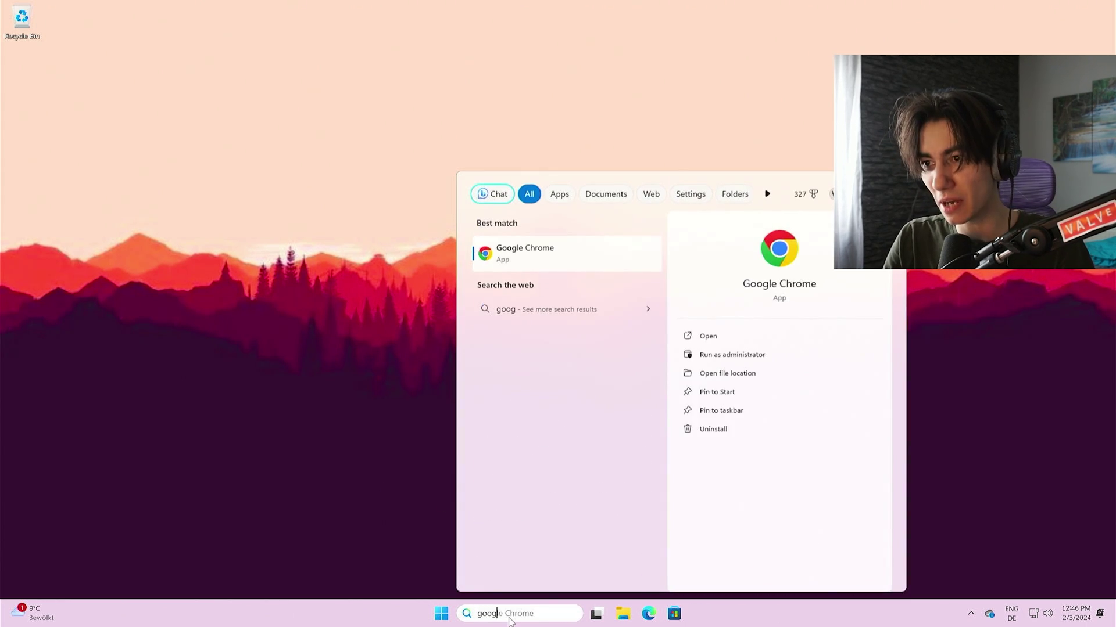
{"action": "left_click", "coordinate": [536, 260]}
Step: Search for "chris titus tech utility", copy the PowerShell command from The Ultimate Windows Utility page, and close the browser
{"action": "type", "text": "chris titus"}
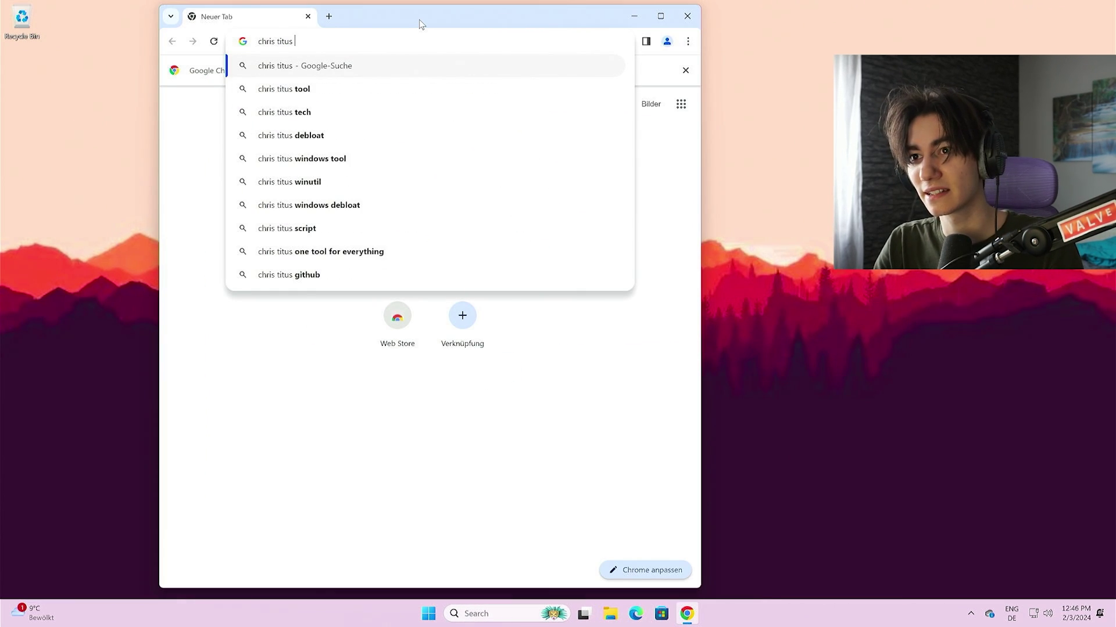
{"action": "type", "text": " tech ut"}
{"action": "left_click", "coordinate": [349, 89]}
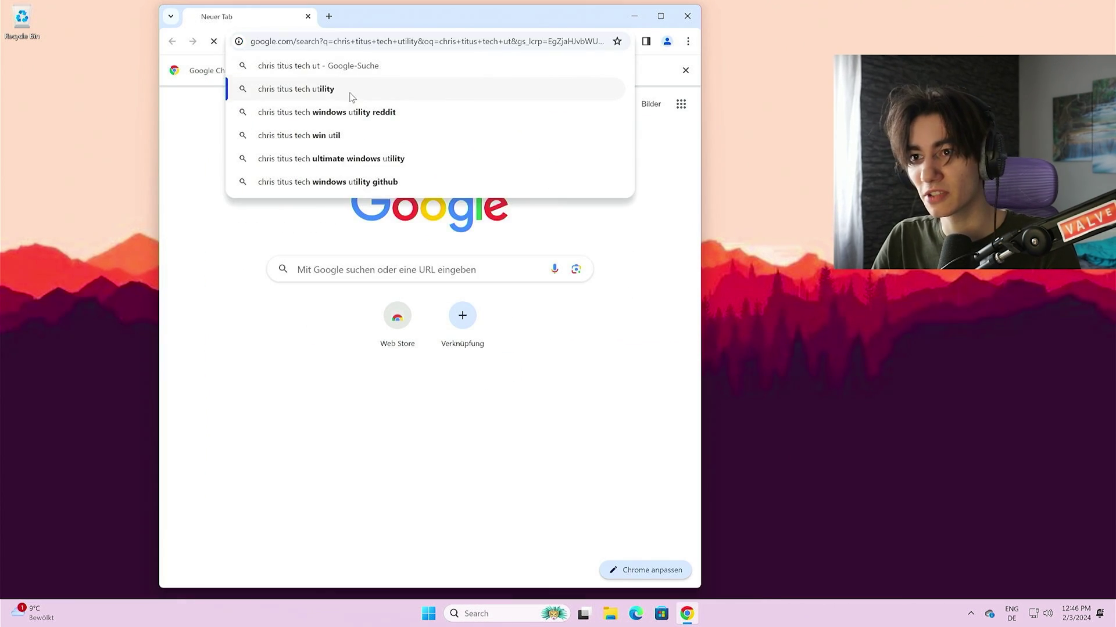
{"action": "left_click", "coordinate": [271, 198]}
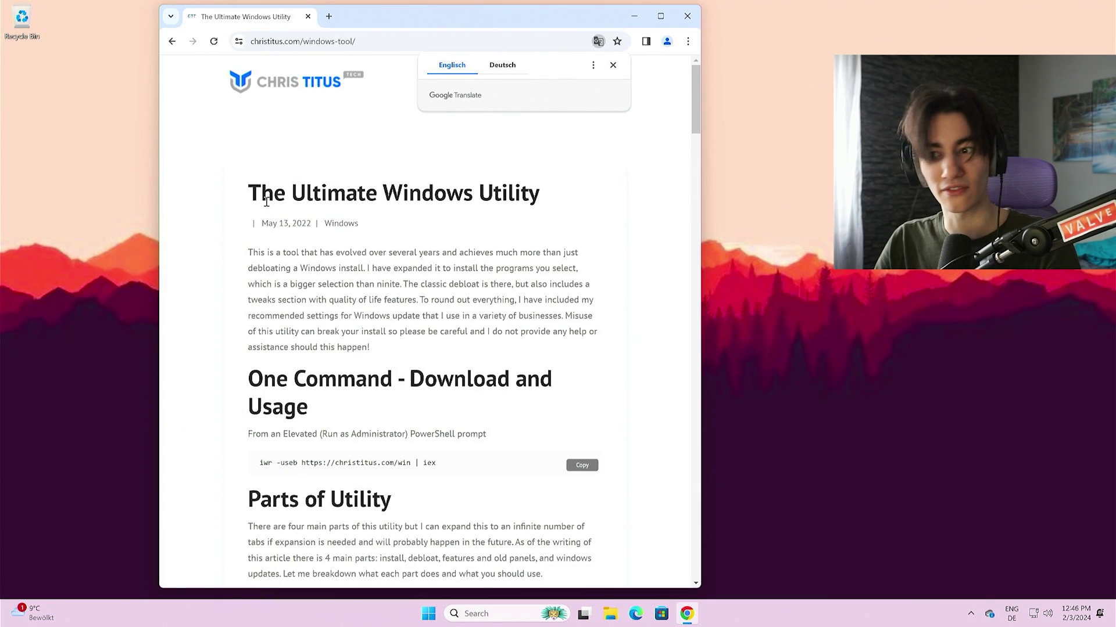
{"action": "scroll", "coordinate": [291, 233], "scroll_direction": "down", "scroll_amount": 3}
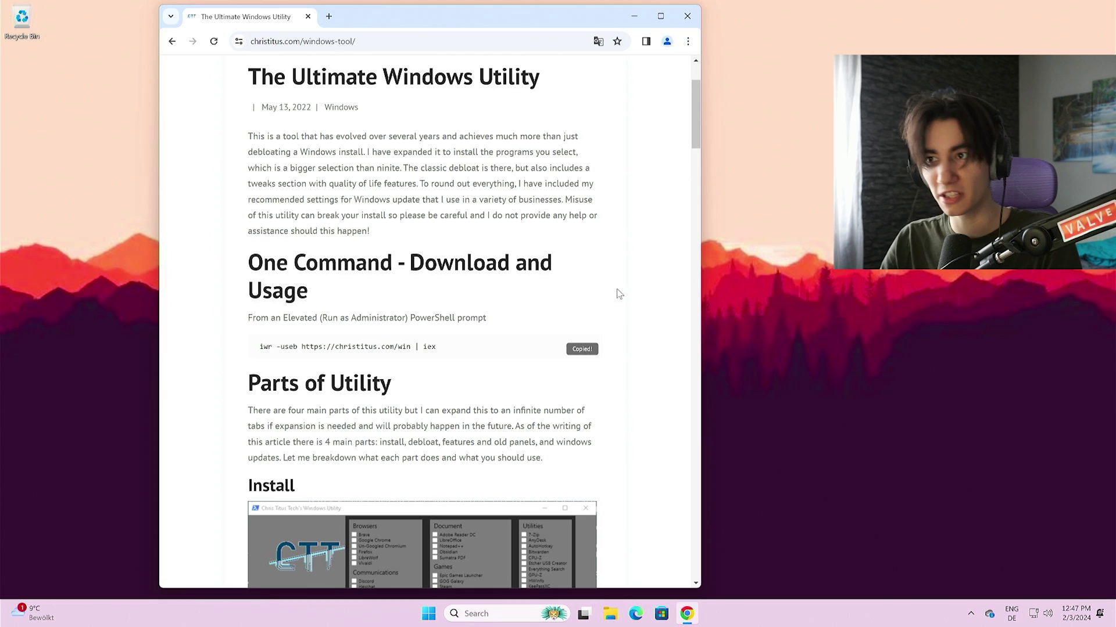
{"action": "left_click", "coordinate": [686, 16]}
Step: Find Windows PowerShell through the system search and run it as administrator
{"action": "left_click", "coordinate": [485, 614]}
{"action": "type", "text": "pow"}
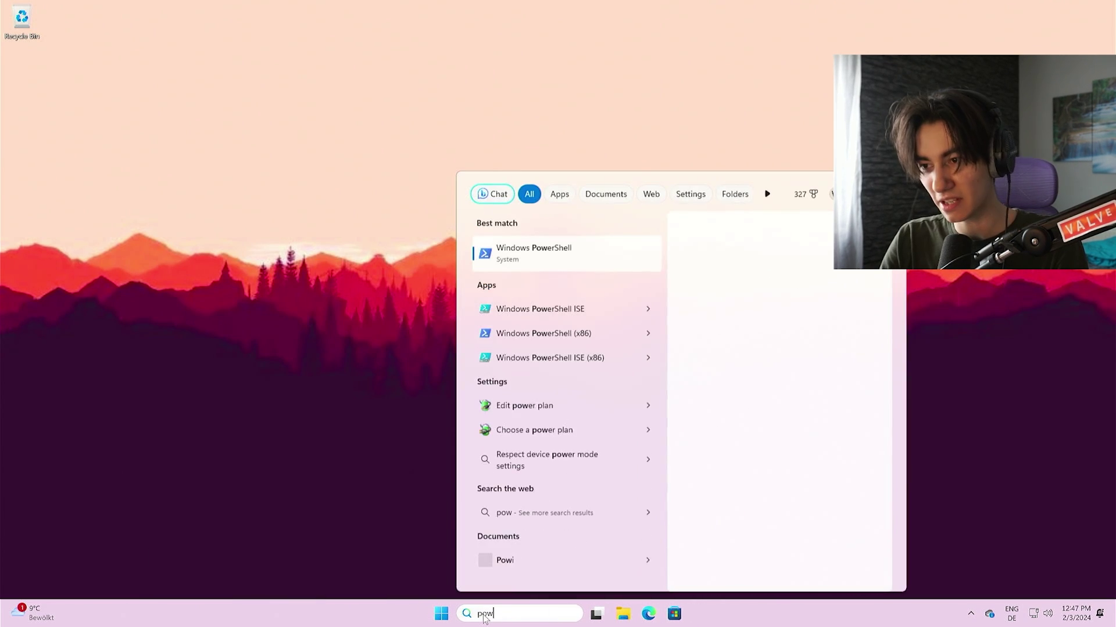
{"action": "type", "text": "ershel"}
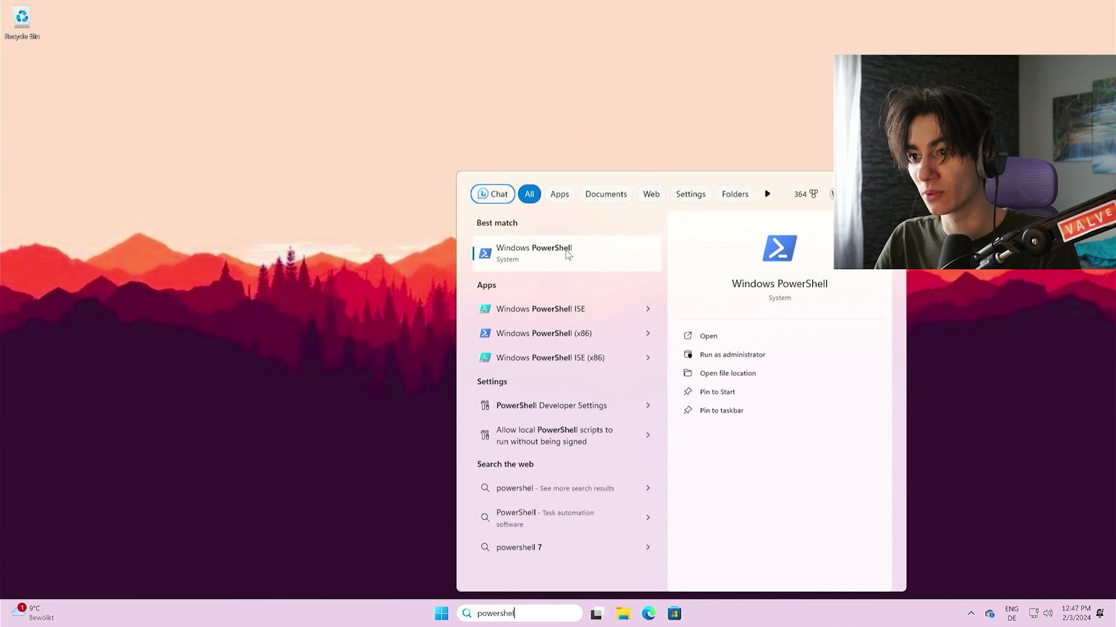
{"action": "right_click", "coordinate": [567, 254]}
{"action": "left_click", "coordinate": [585, 270]}
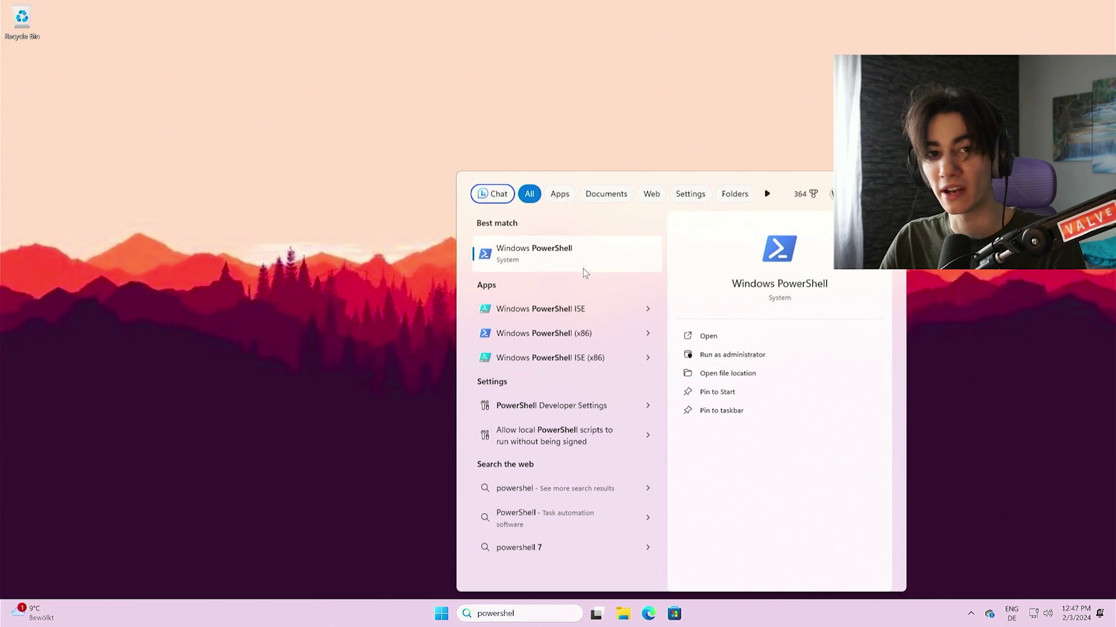
{"action": "left_click", "coordinate": [505, 405]}
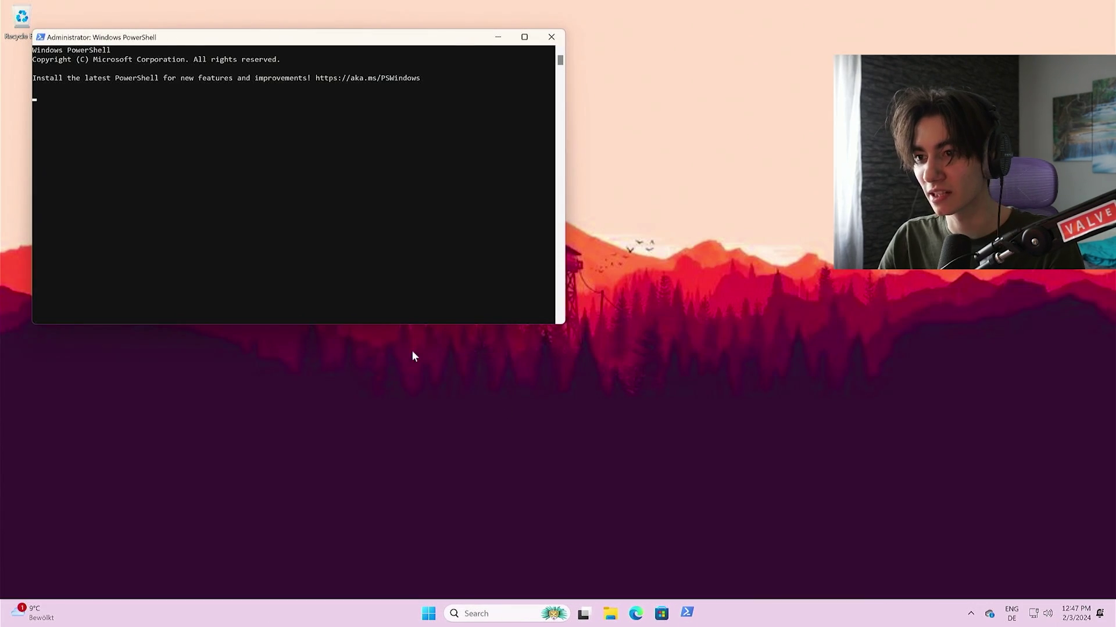
{"action": "left_click_drag", "start_coordinate": [262, 39], "coordinate": [390, 127]}
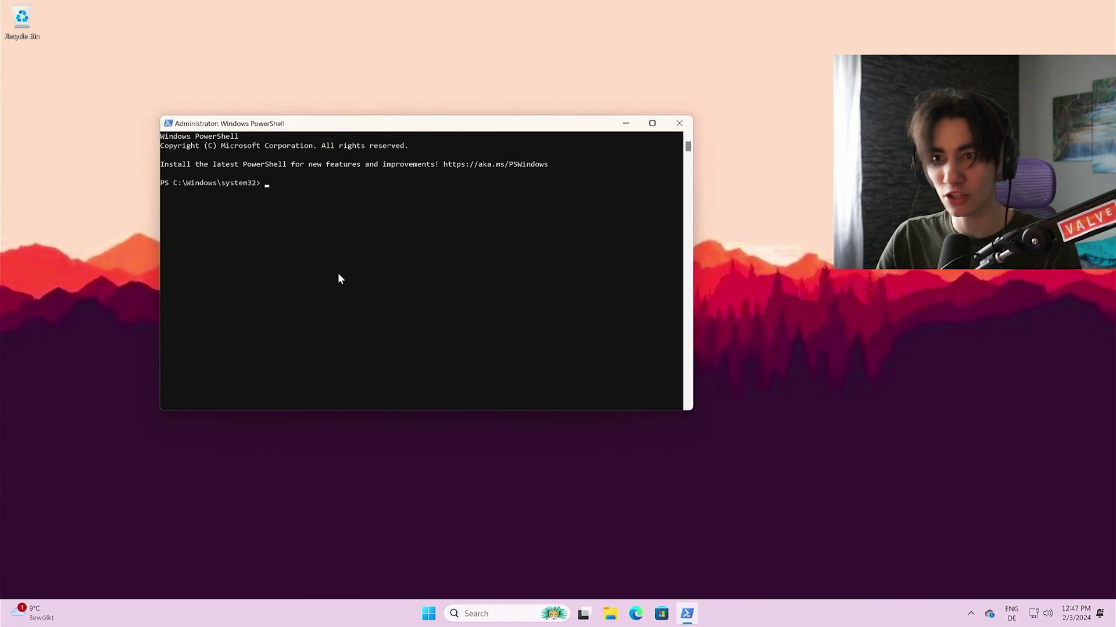
{"action": "right_click", "coordinate": [307, 238]}
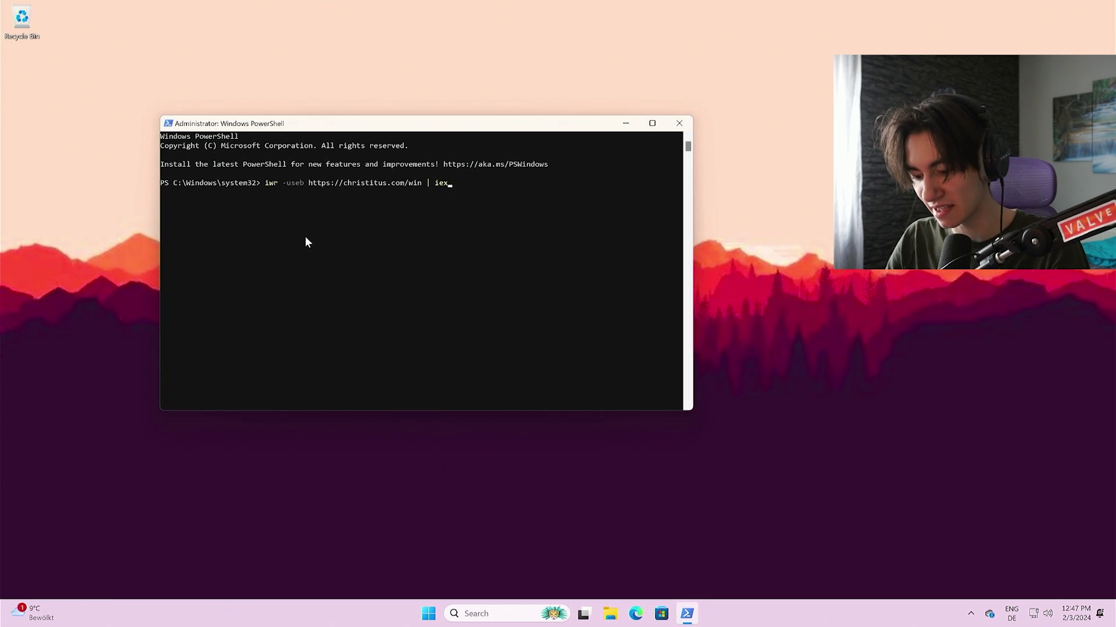
{"action": "key", "text": "Return"}
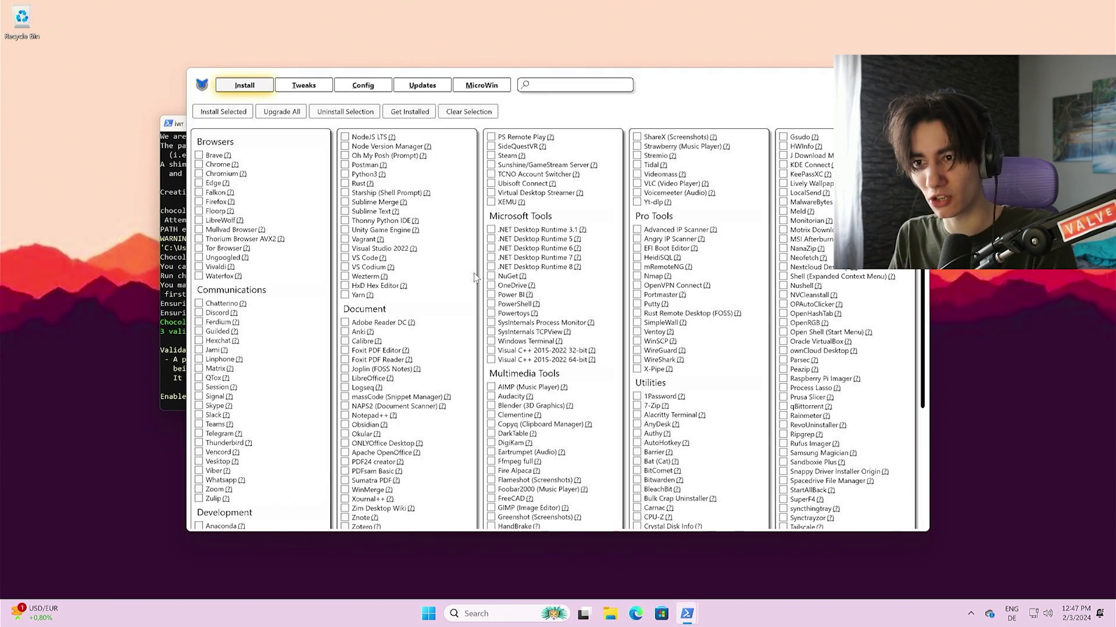
{"action": "left_click_drag", "start_coordinate": [612, 111], "coordinate": [496, 106]}
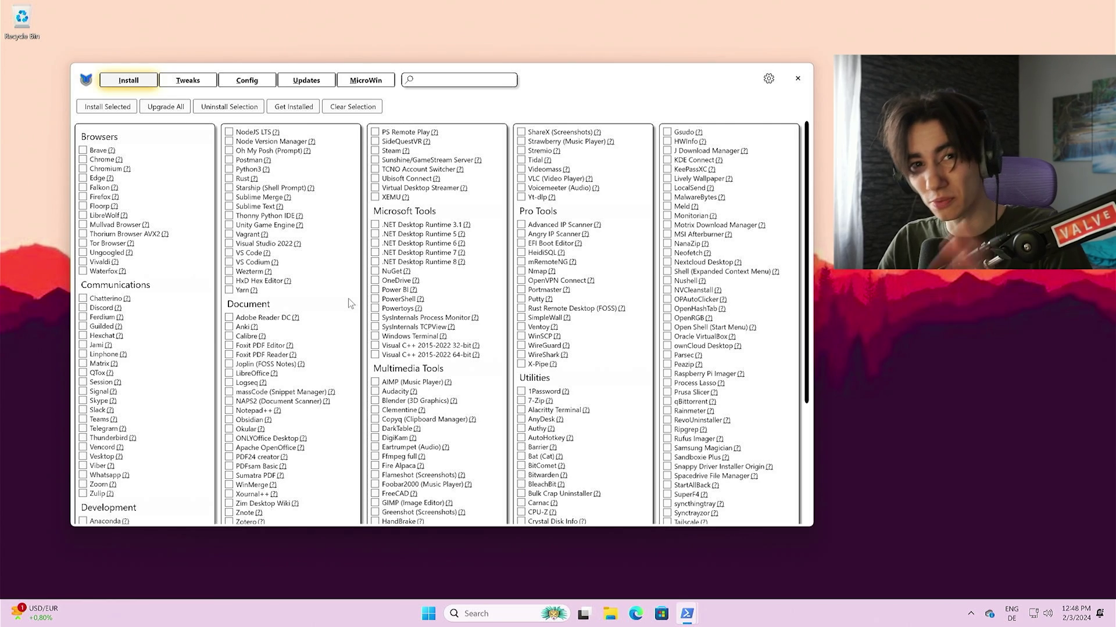
Step: Show the utility's tweaks and compare the Desktop and Minimal recommended selections, reading the Disable Telemetry description
{"action": "key", "text": "alt+t"}
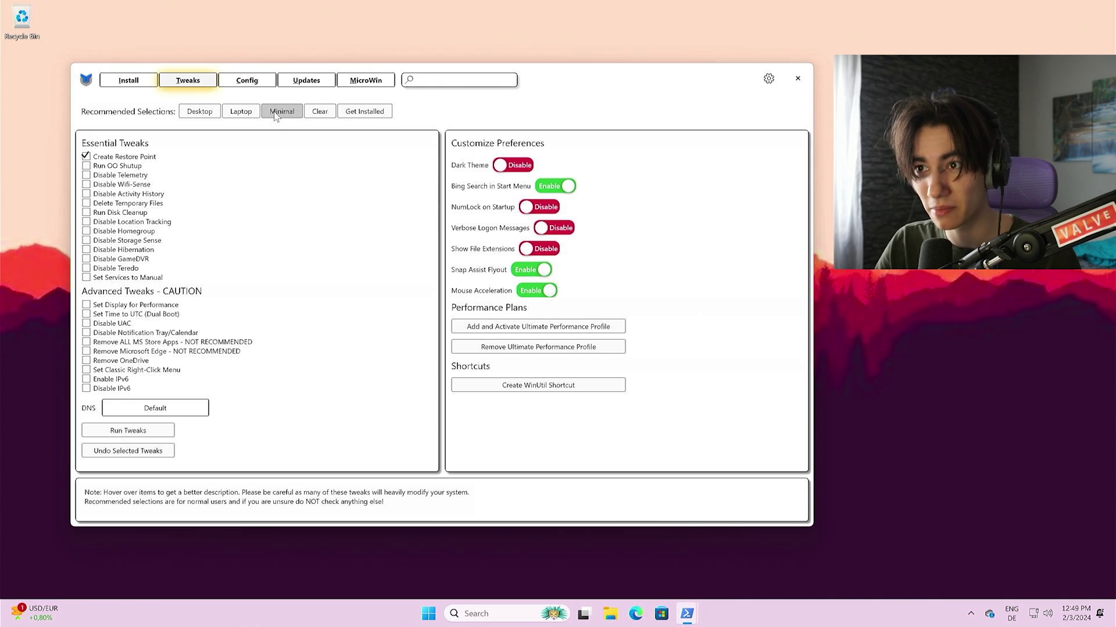
{"action": "left_click", "coordinate": [199, 112]}
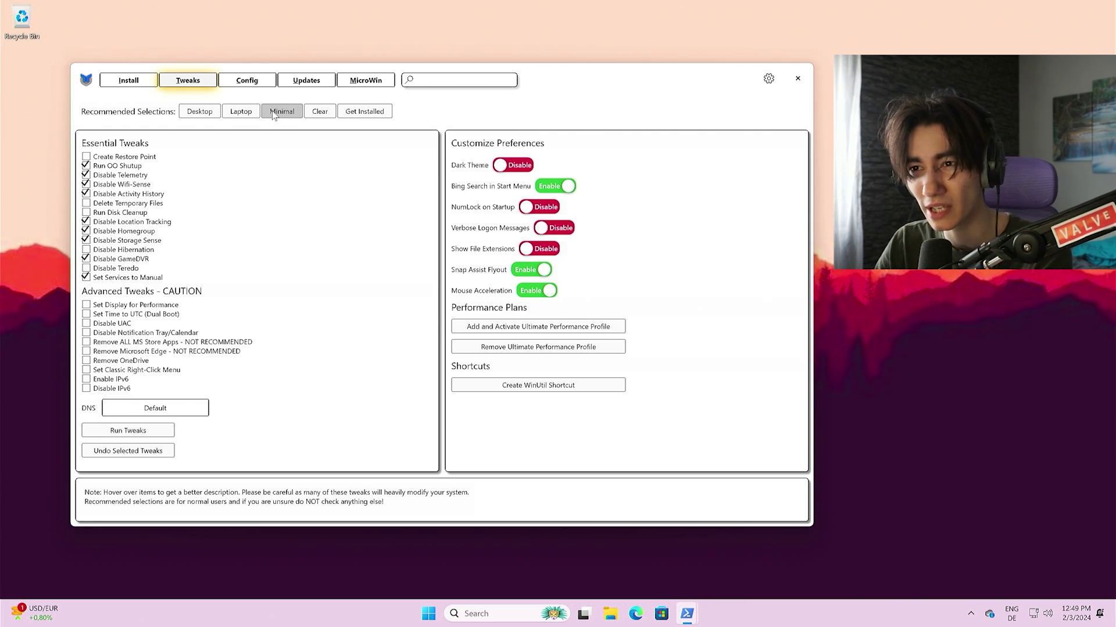
{"action": "left_click", "coordinate": [210, 113]}
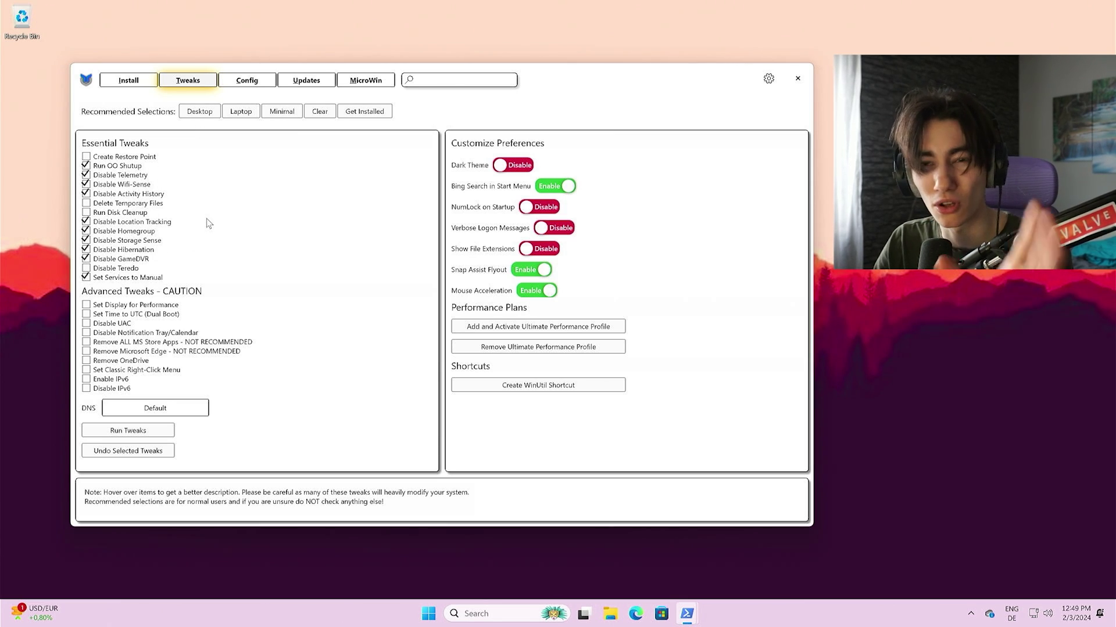
{"action": "left_click", "coordinate": [282, 112]}
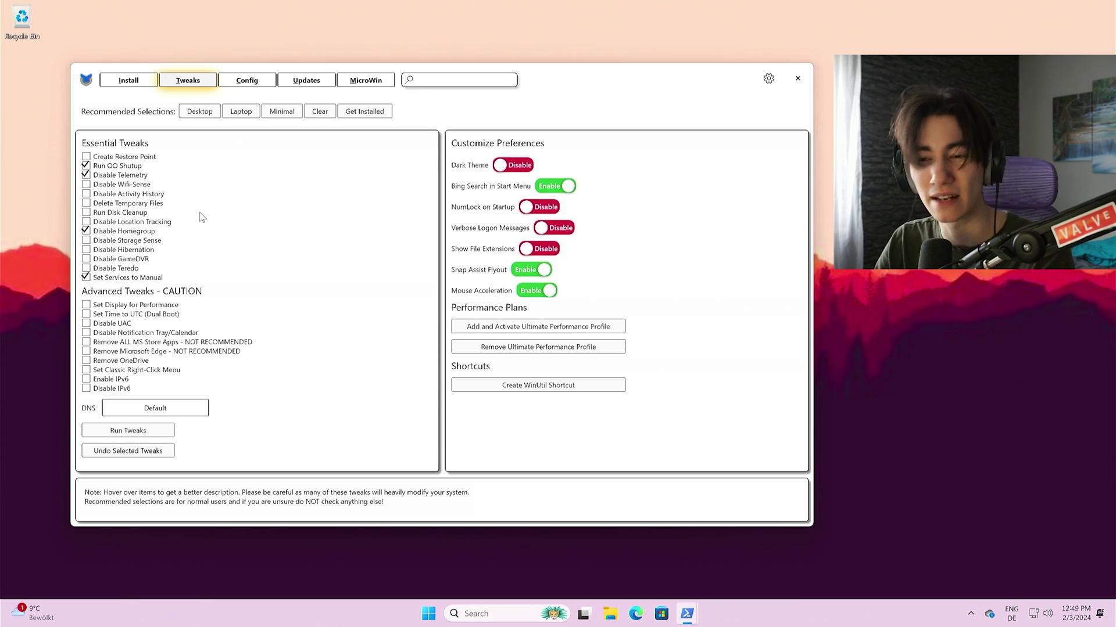
{"action": "mouse_move", "coordinate": [112, 169]}
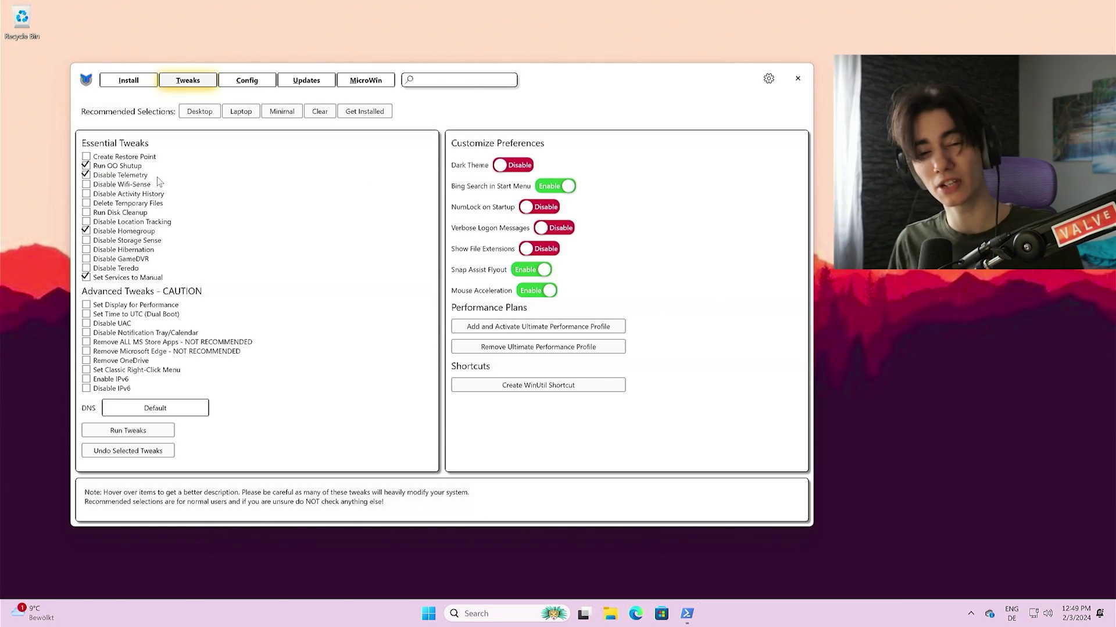
{"action": "mouse_move", "coordinate": [157, 179]}
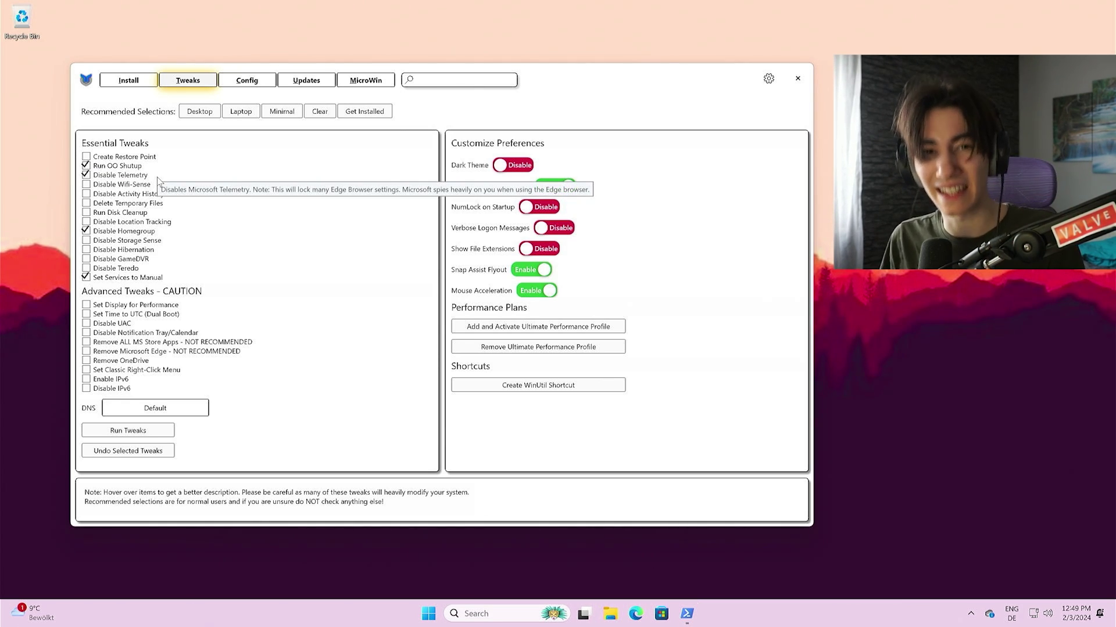
Step: Check the number of running processes in Task Manager's CPU performance view, closing it when finished
{"action": "key", "text": "ctrl+shift+Escape"}
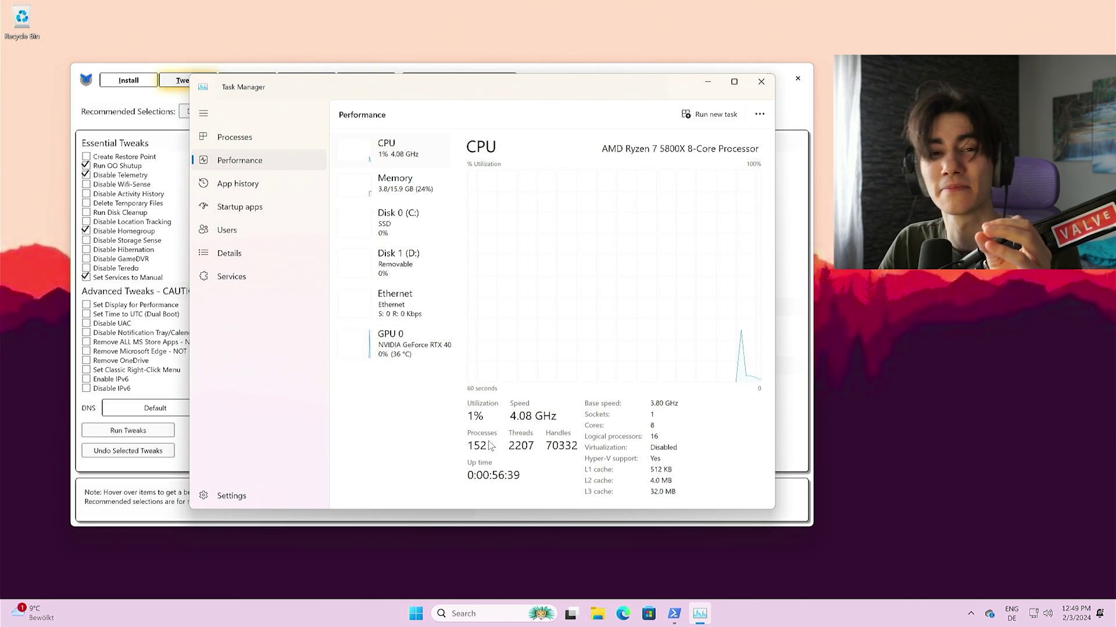
{"action": "left_click", "coordinate": [760, 82]}
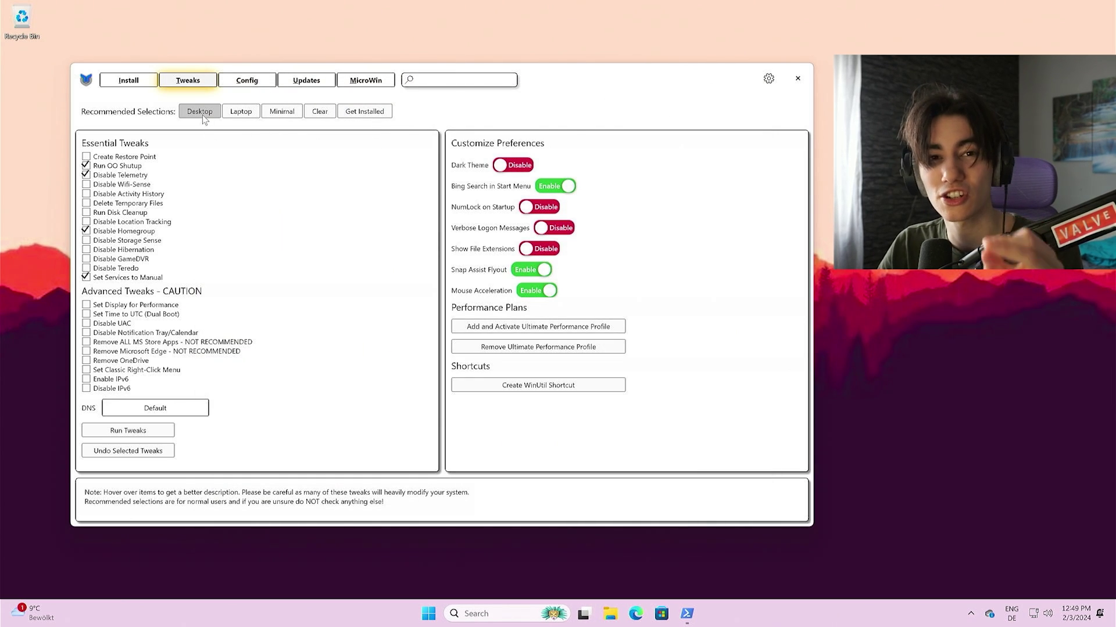
Step: Apply the Desktop recommended selection and also enable Create Restore Point, Delete Temporary Files and Run Disk Cleanup
{"action": "left_click", "coordinate": [201, 114]}
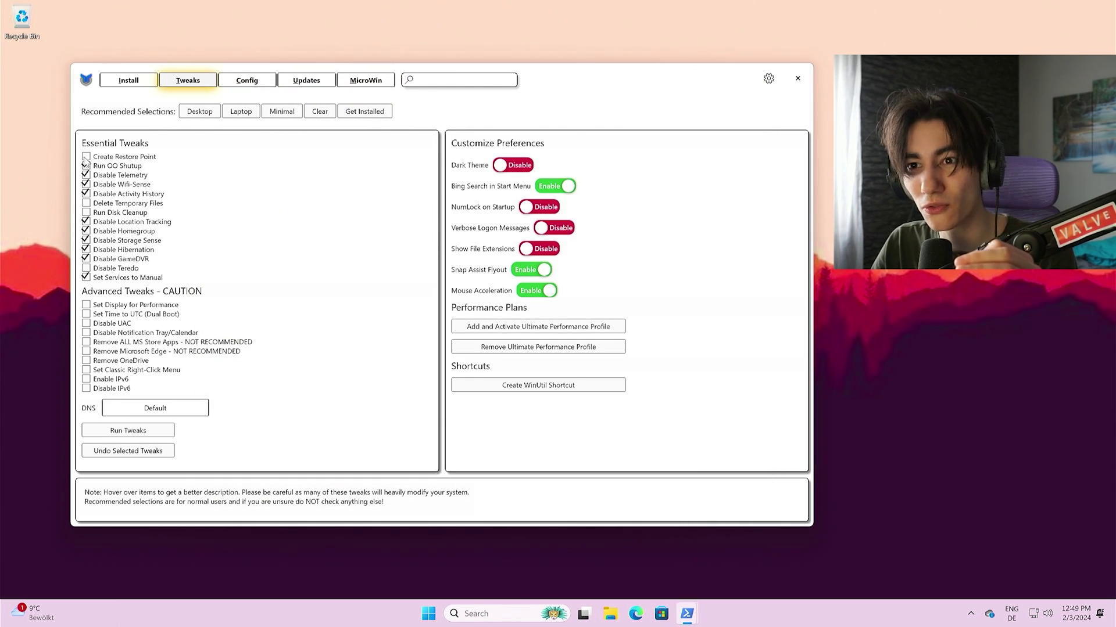
{"action": "left_click", "coordinate": [86, 203]}
{"action": "left_click", "coordinate": [86, 212]}
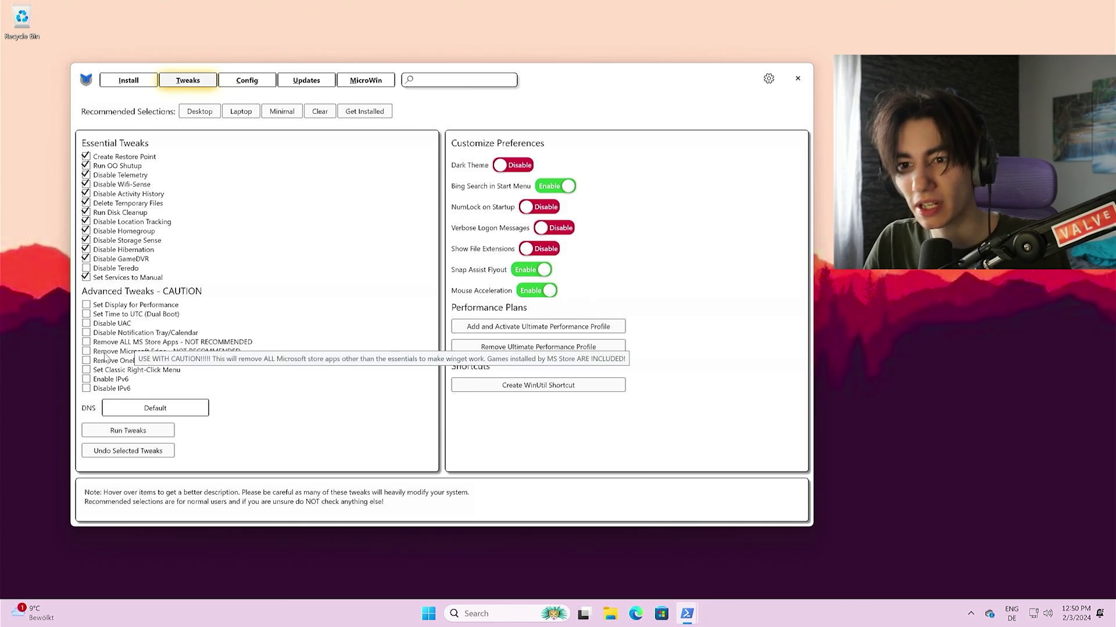
Step: Add Remove Microsoft Edge and Remove OneDrive to the selected tweaks and run them all
{"action": "left_click", "coordinate": [86, 352]}
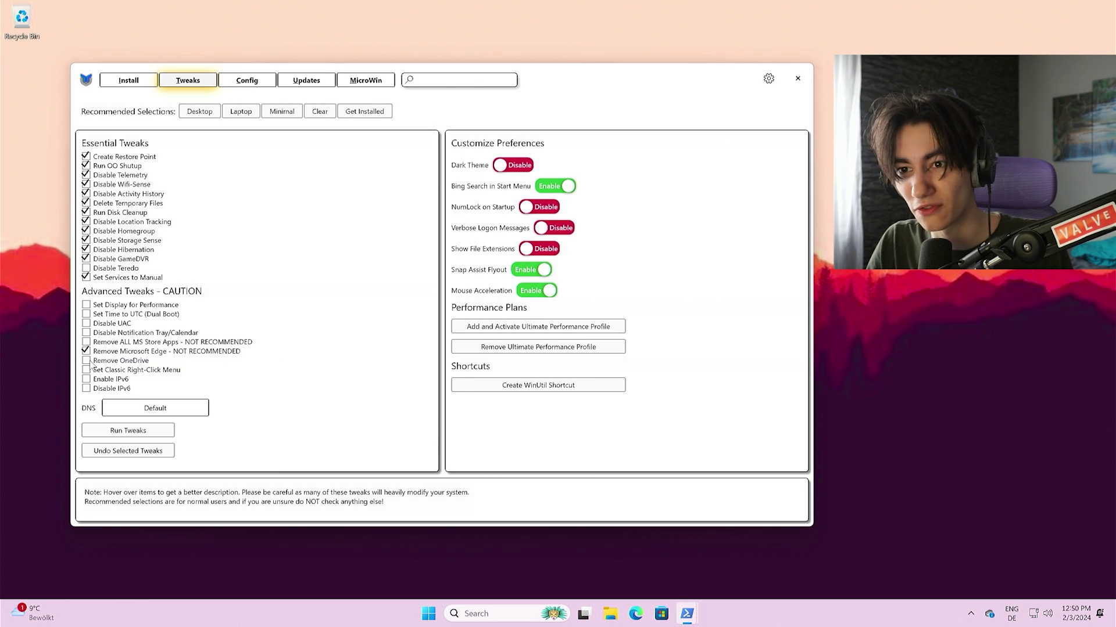
{"action": "left_click", "coordinate": [88, 361]}
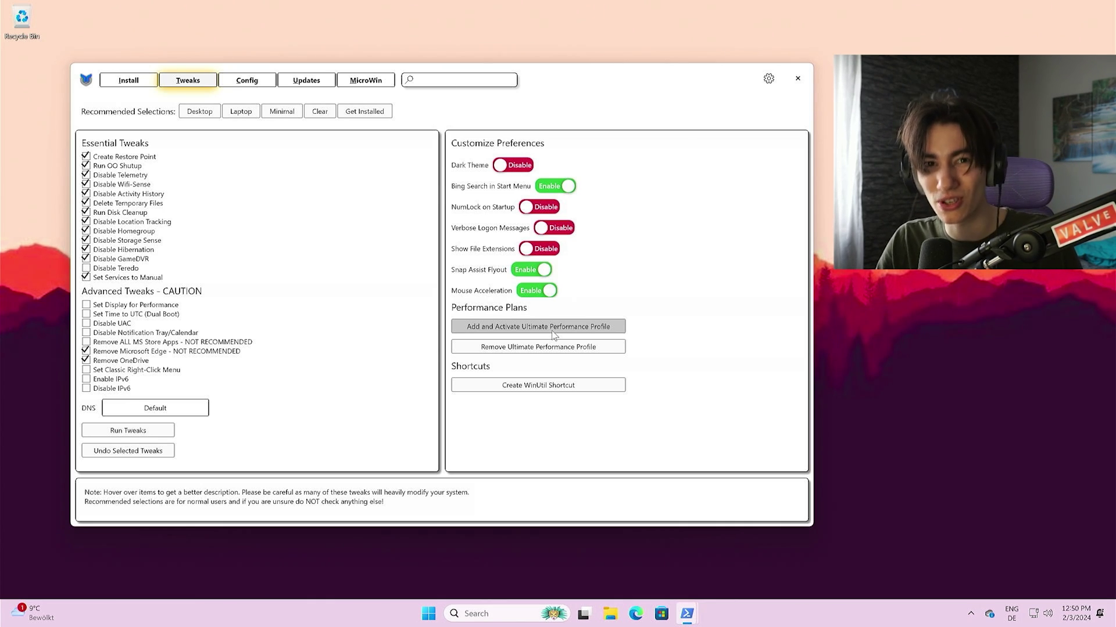
{"action": "left_click", "coordinate": [148, 432]}
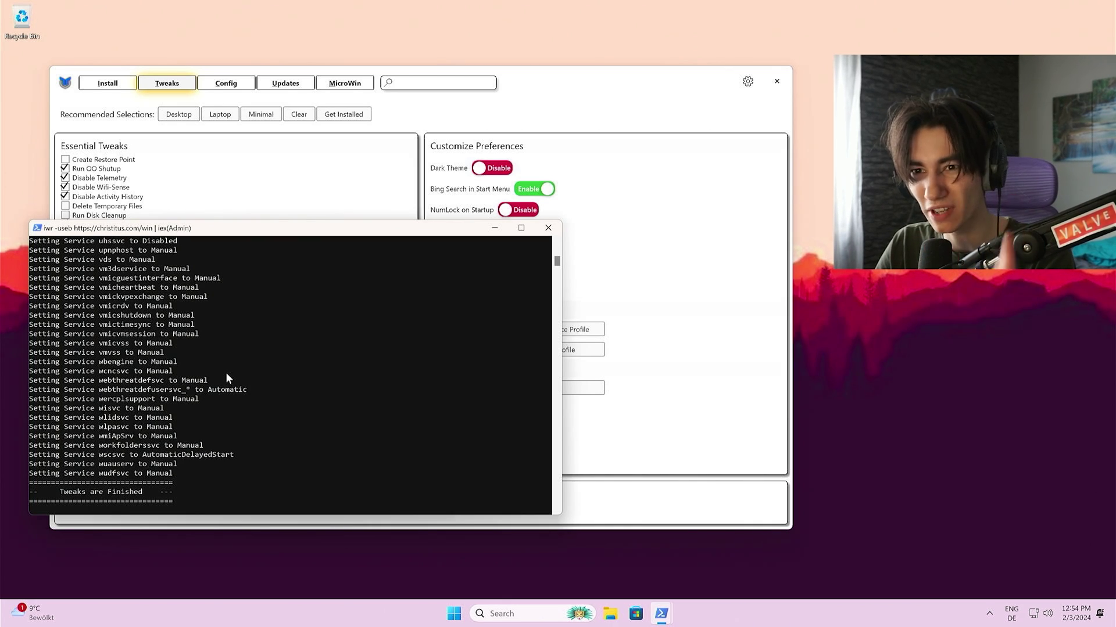
Step: Review the service startup changes listed in the PowerShell output of the tweaks run
{"action": "scroll", "coordinate": [179, 333], "scroll_direction": "up", "scroll_amount": 6}
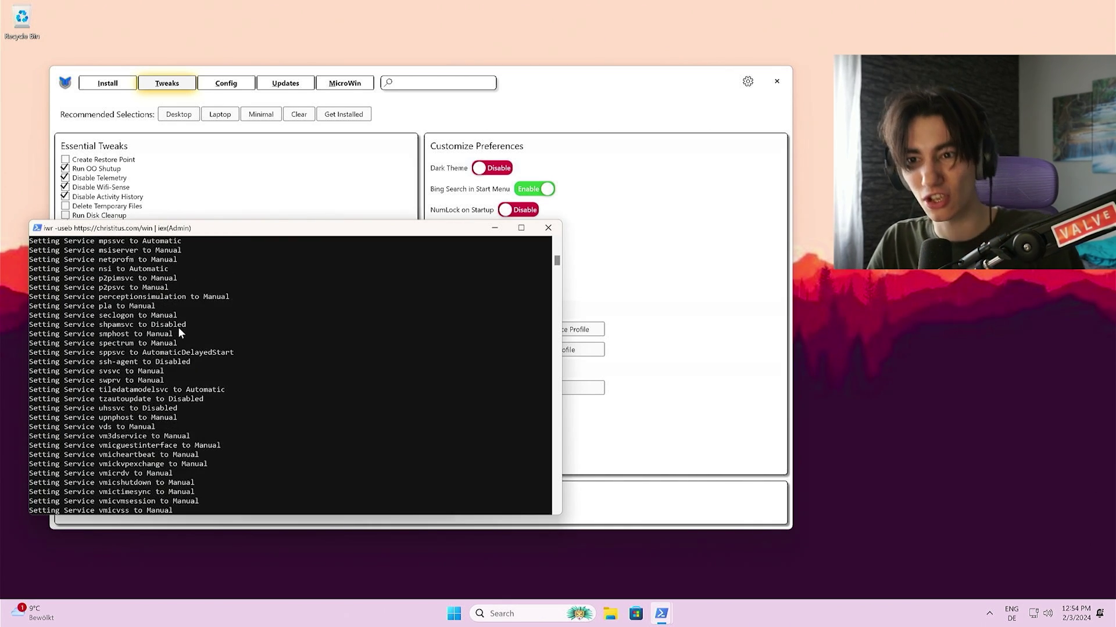
{"action": "scroll", "coordinate": [179, 329], "scroll_direction": "up", "scroll_amount": 3}
{"action": "scroll", "coordinate": [186, 327], "scroll_direction": "down", "scroll_amount": 9}
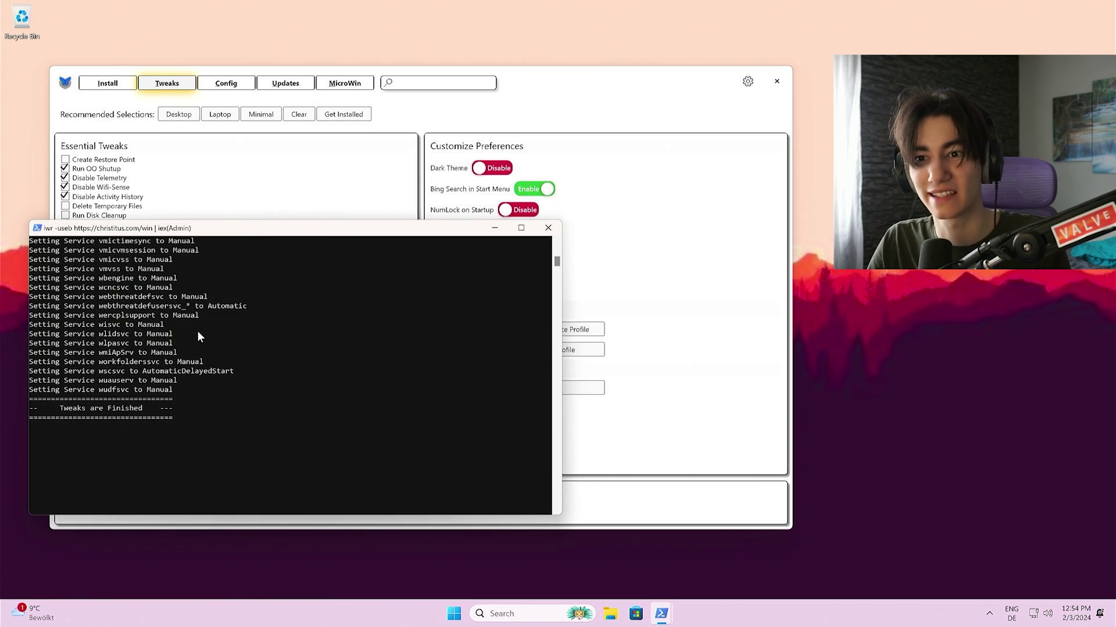
{"action": "scroll", "coordinate": [201, 343], "scroll_direction": "up", "scroll_amount": 13}
{"action": "scroll", "coordinate": [218, 367], "scroll_direction": "down", "scroll_amount": 10}
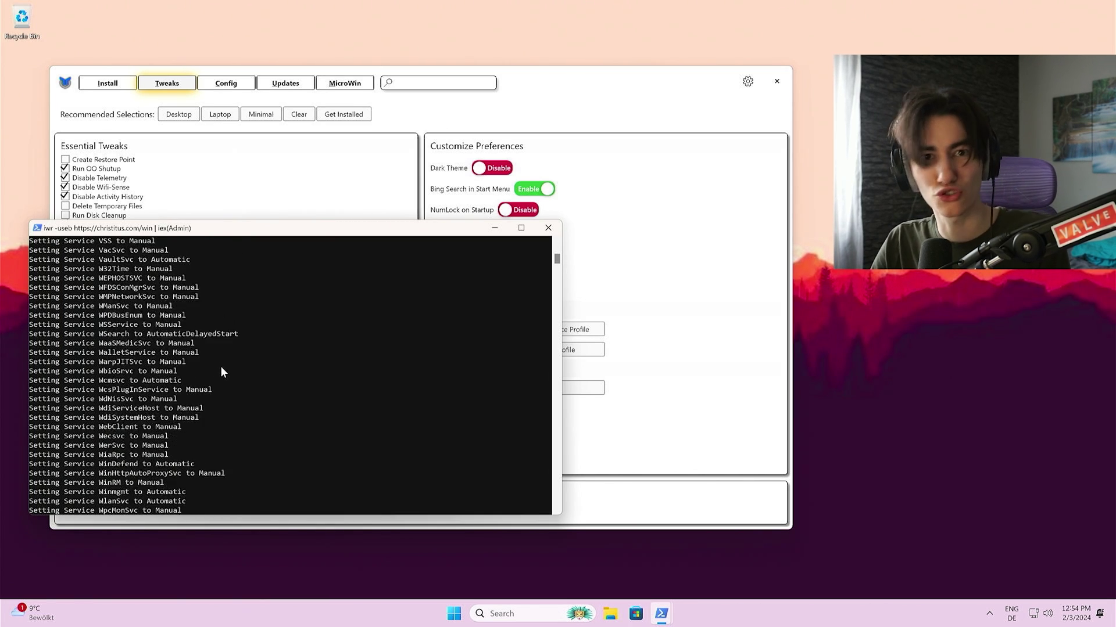
{"action": "scroll", "coordinate": [232, 357], "scroll_direction": "up", "scroll_amount": 20}
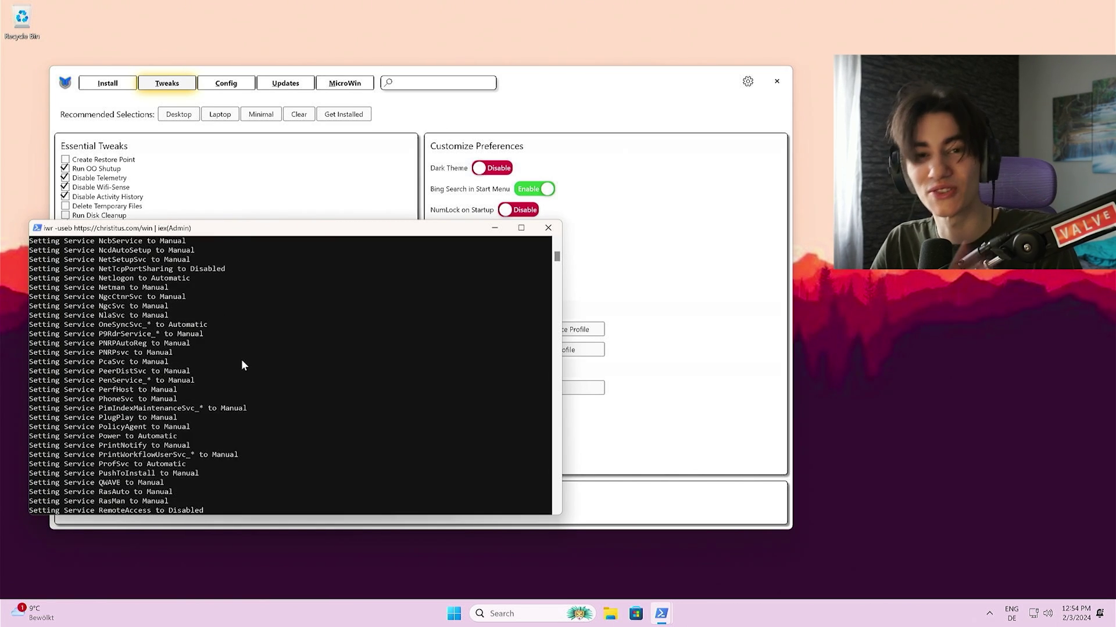
Step: Close the PowerShell window with the utility and restart the computer
{"action": "left_click", "coordinate": [550, 228]}
{"action": "left_click", "coordinate": [701, 574]}
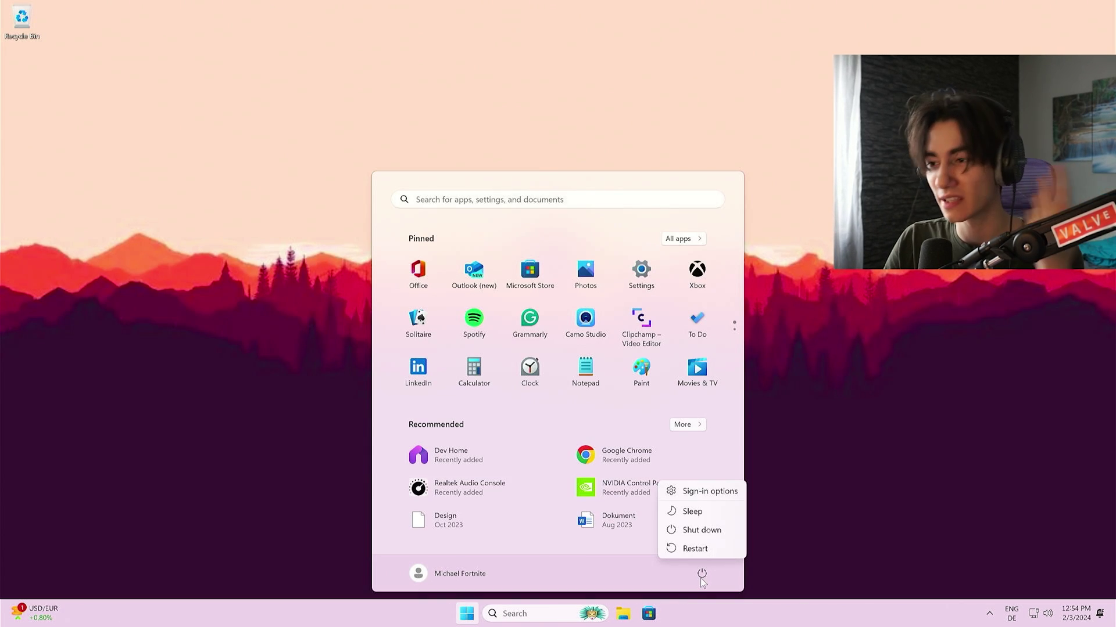
{"action": "left_click", "coordinate": [705, 549]}
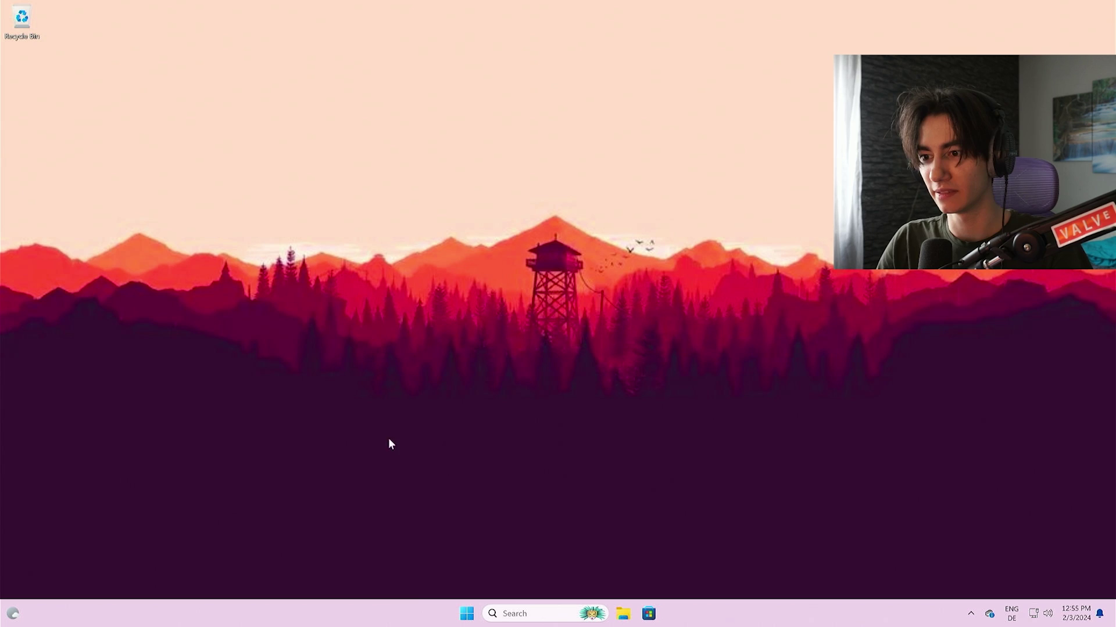
Step: Open Task Manager to inspect the running processes after the restart
{"action": "right_click", "coordinate": [431, 615]}
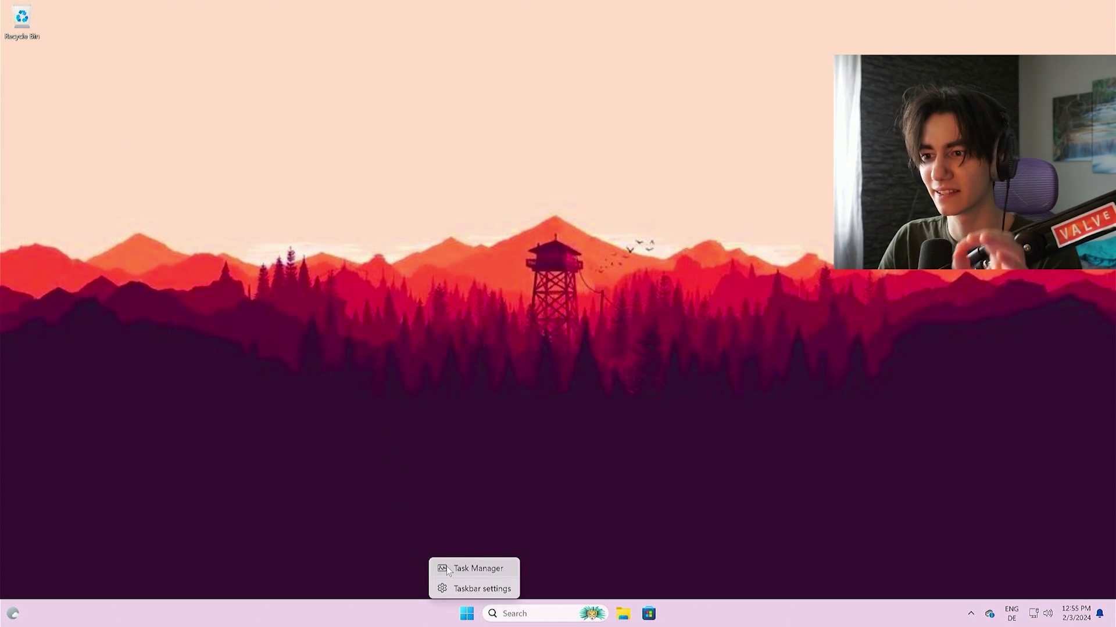
{"action": "left_click", "coordinate": [448, 570]}
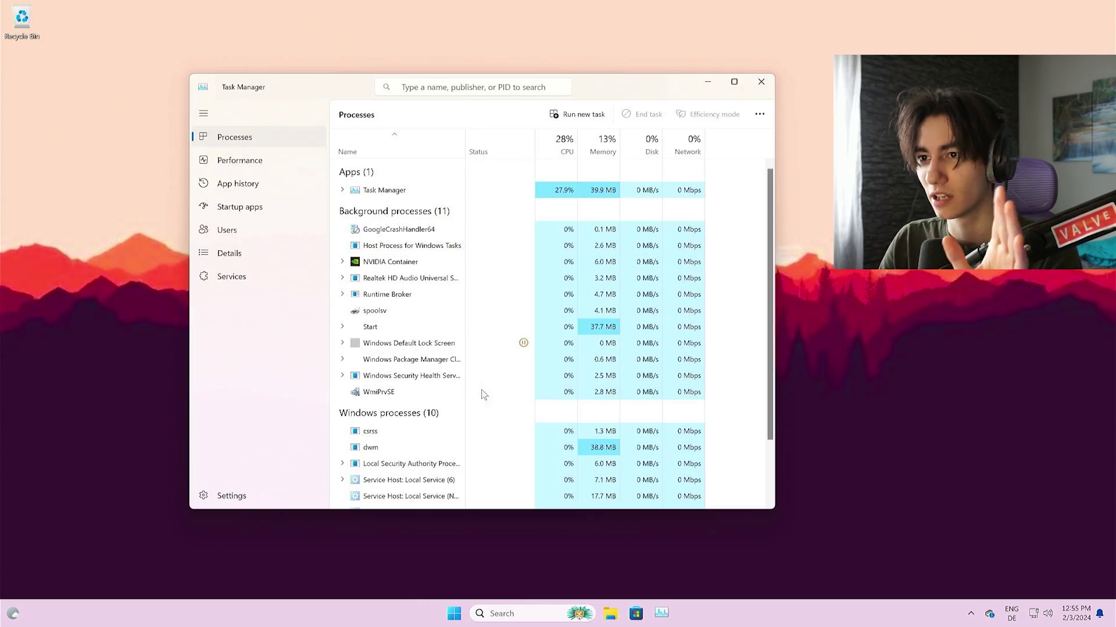
Step: Check the CPU performance figures in Task Manager and the hidden system tray icons
{"action": "left_click", "coordinate": [256, 158]}
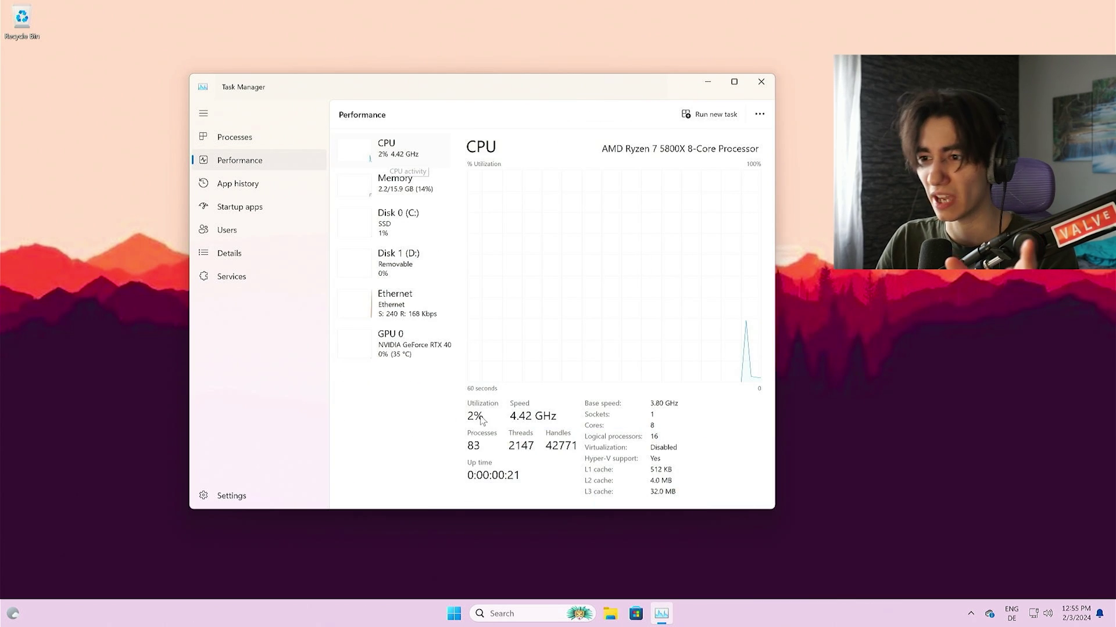
{"action": "left_click", "coordinate": [970, 615]}
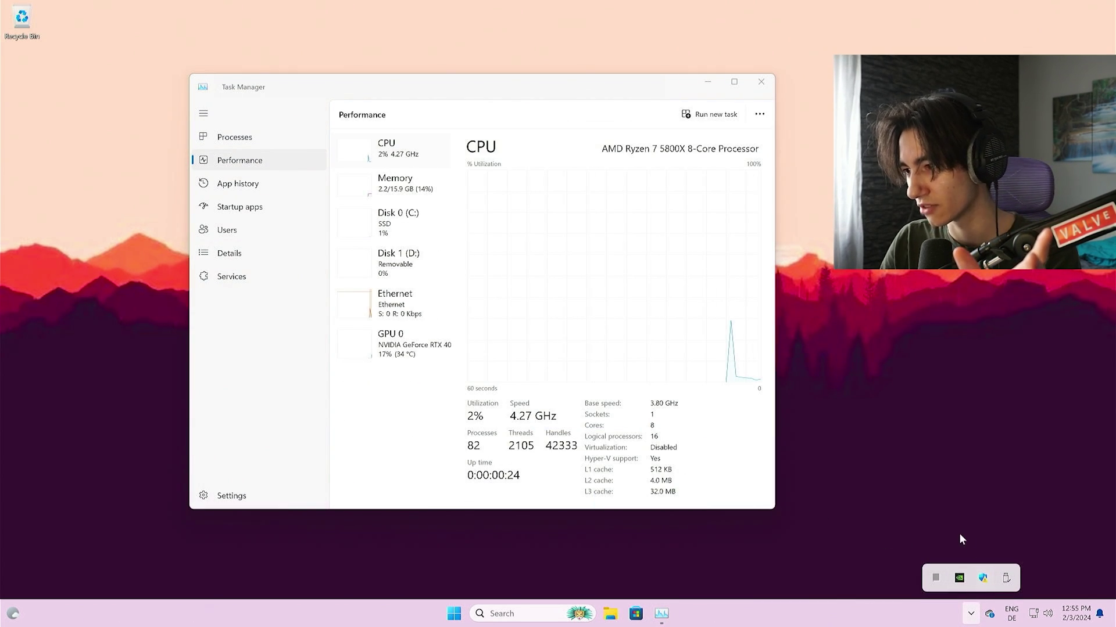
{"action": "left_click", "coordinate": [828, 493]}
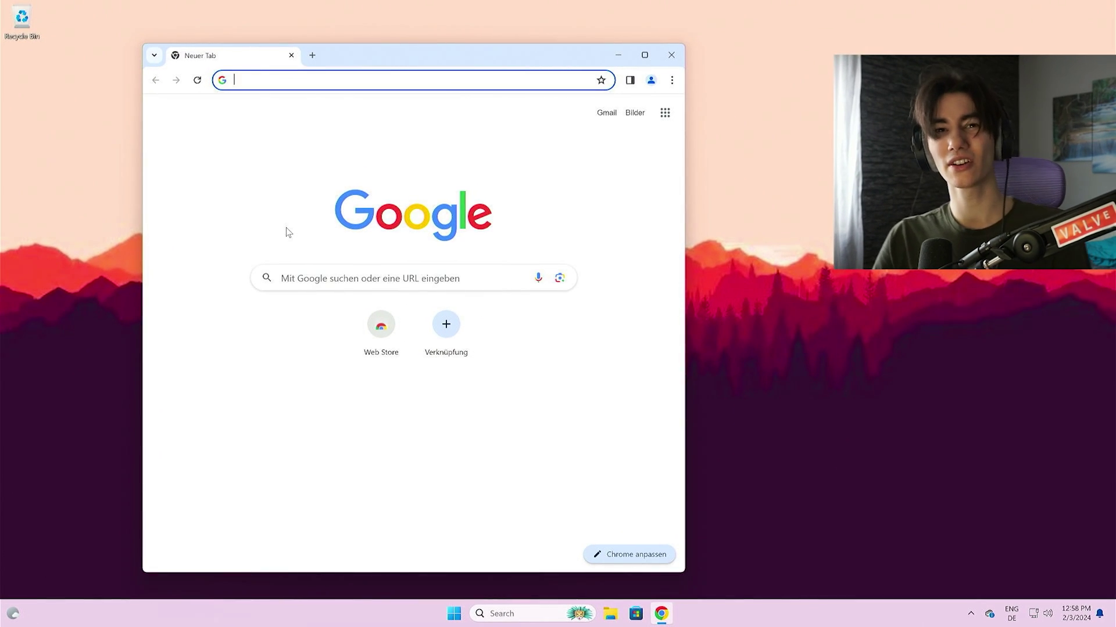
Step: Search Google for "process lasso" and download the free version from the Bitsum website
{"action": "type", "text": "process"}
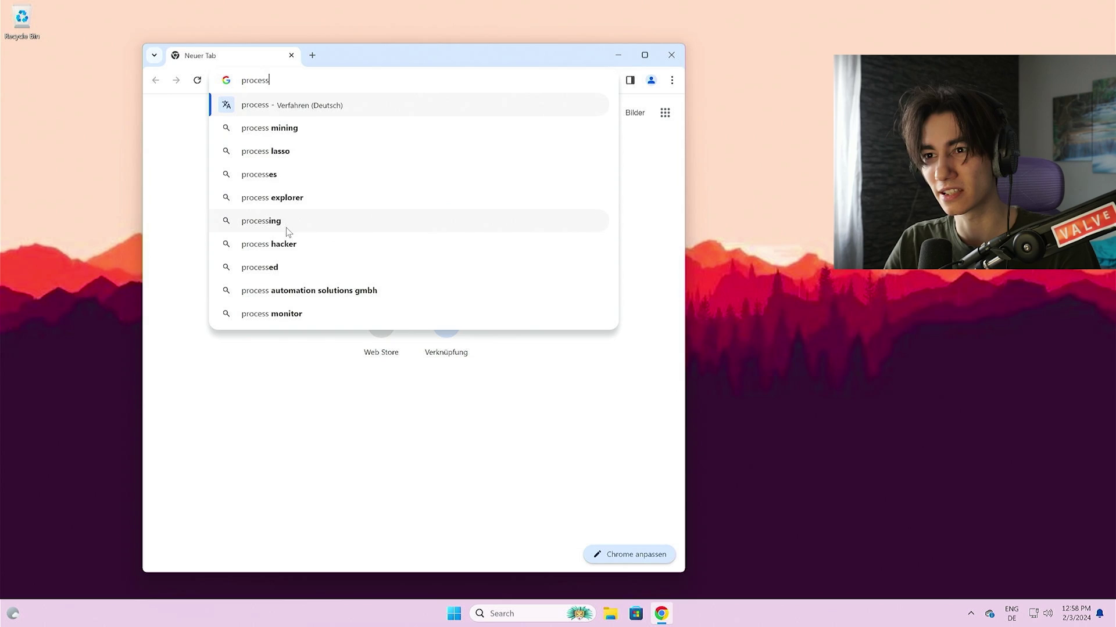
{"action": "type", "text": " lasso"}
{"action": "key", "text": "Return"}
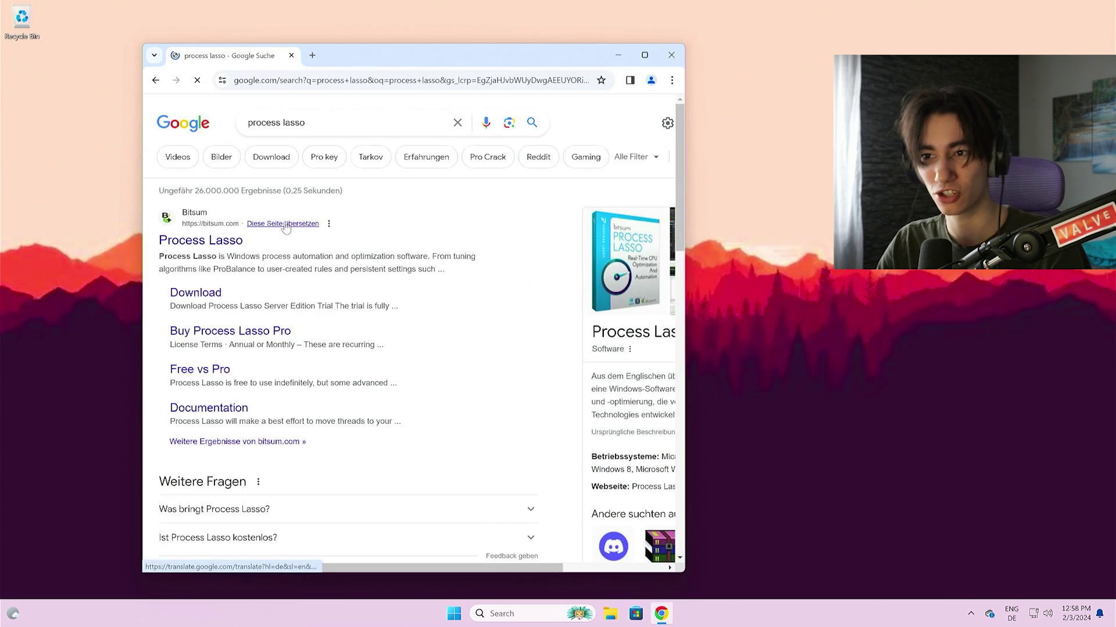
{"action": "left_click", "coordinate": [217, 244]}
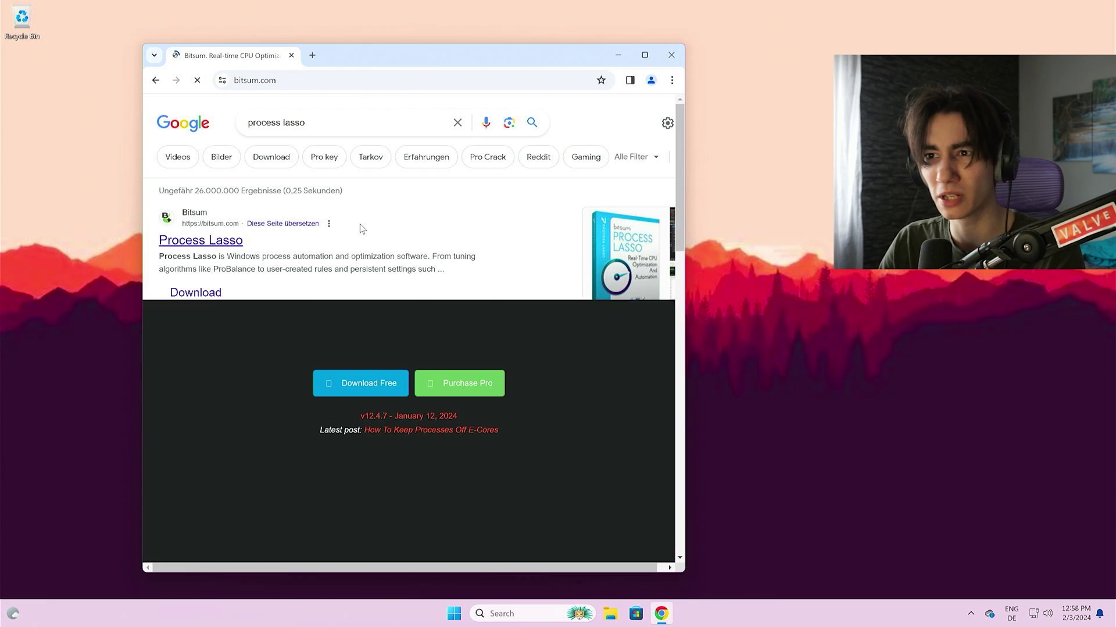
{"action": "left_click", "coordinate": [386, 390]}
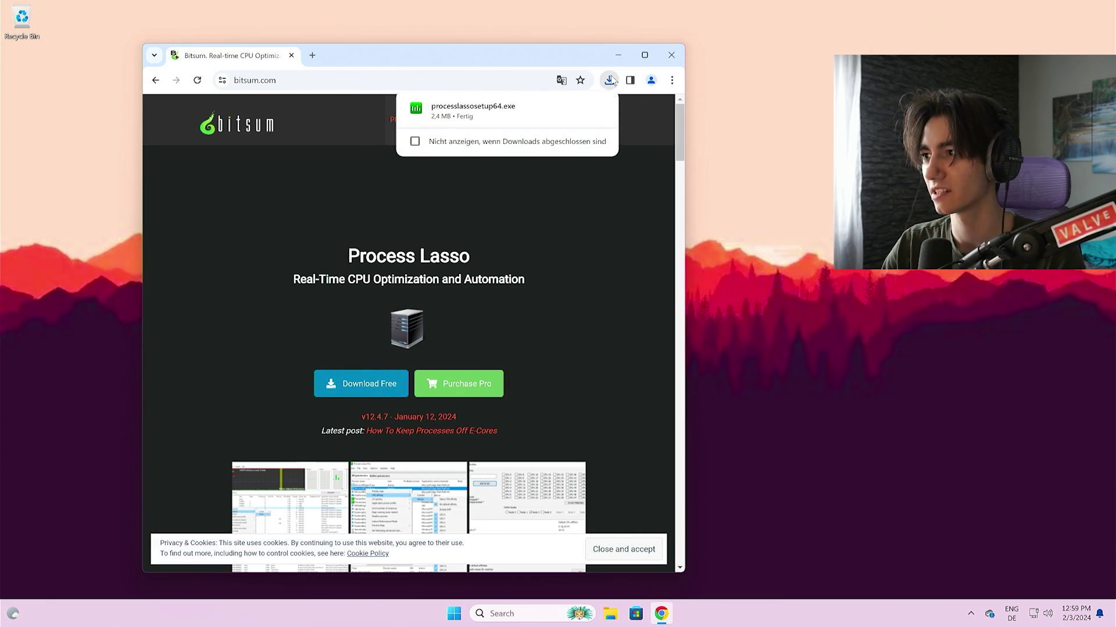
Step: Run processlassosetup64.exe with English as the installer language and close the browser
{"action": "left_click", "coordinate": [523, 107]}
{"action": "left_click", "coordinate": [505, 404]}
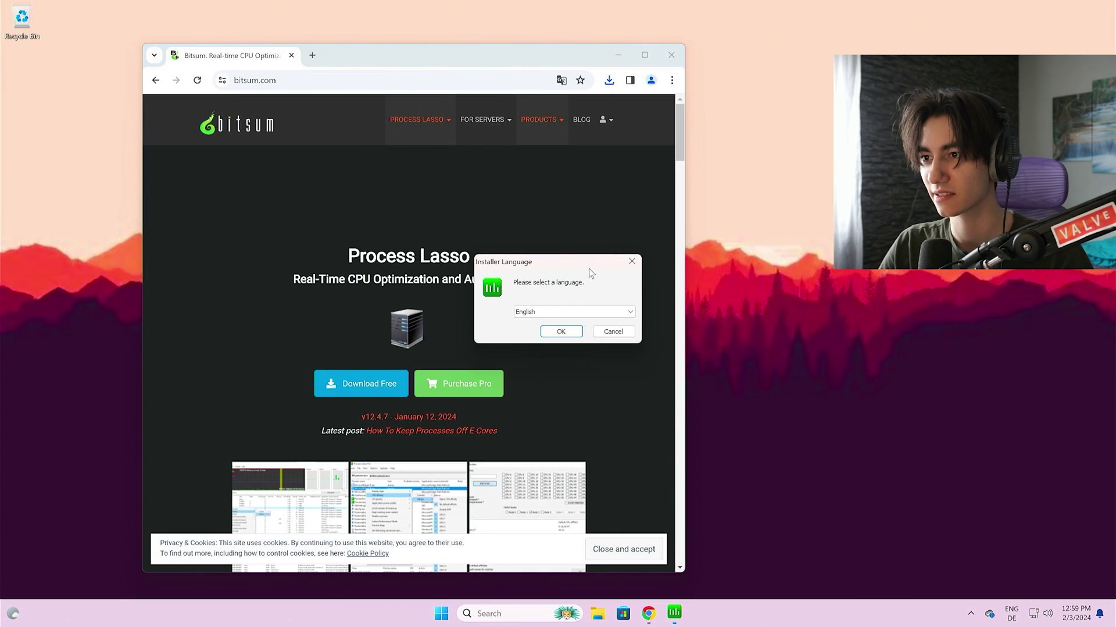
{"action": "left_click", "coordinate": [561, 330]}
{"action": "left_click", "coordinate": [671, 55]}
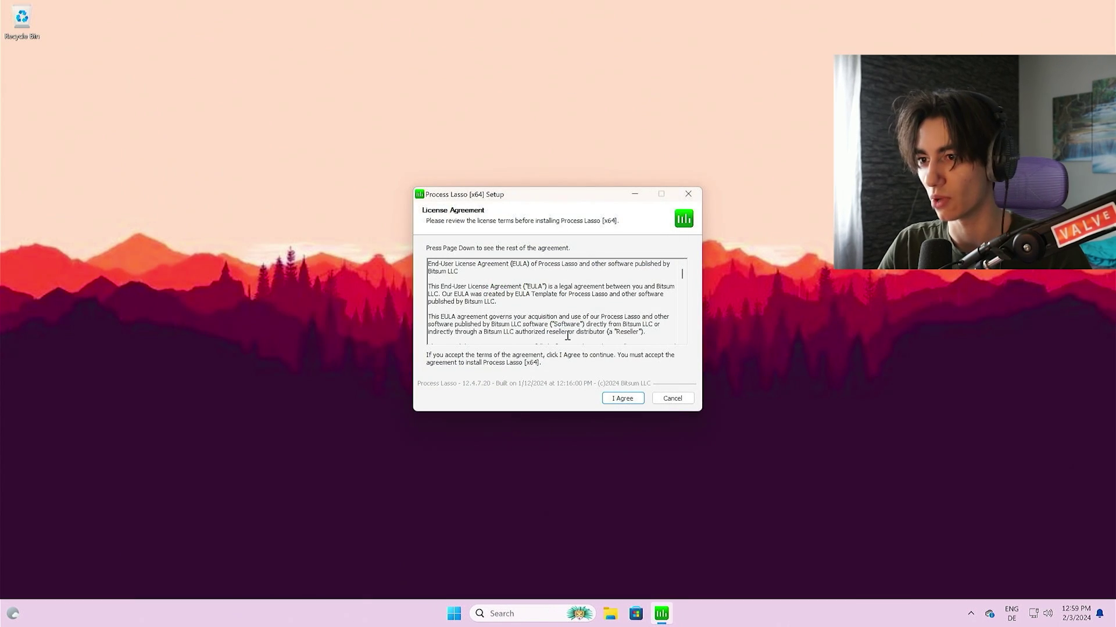
Step: Accept the license, deselect the Launch Process Lasso component and install into C:\Program Files\Process Lasso
{"action": "left_click", "coordinate": [623, 401]}
{"action": "left_click", "coordinate": [547, 336]}
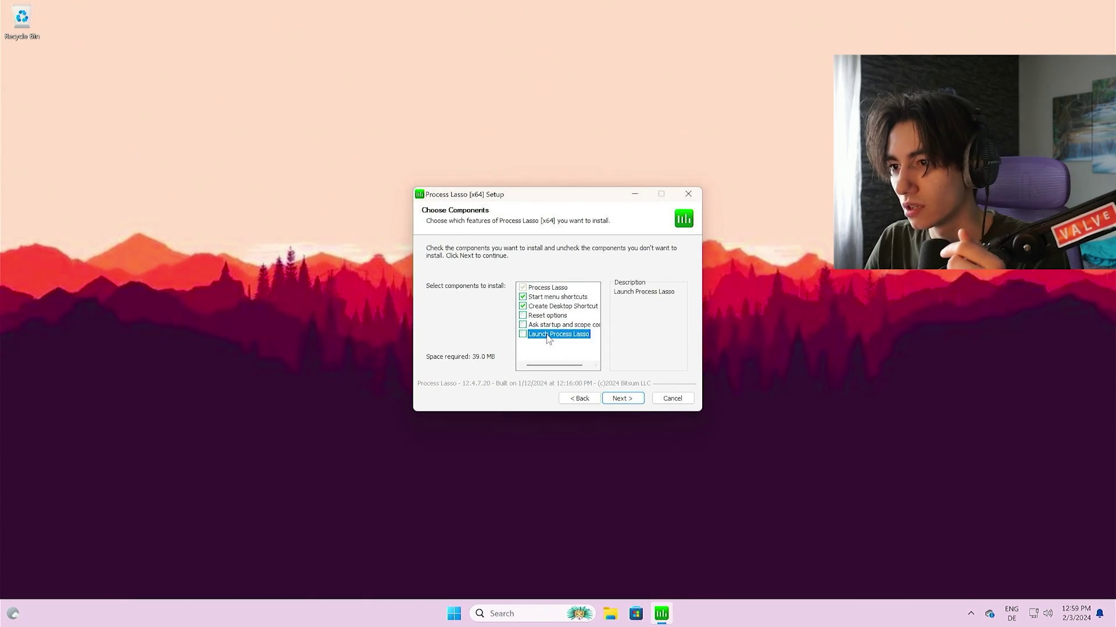
{"action": "left_click", "coordinate": [622, 398]}
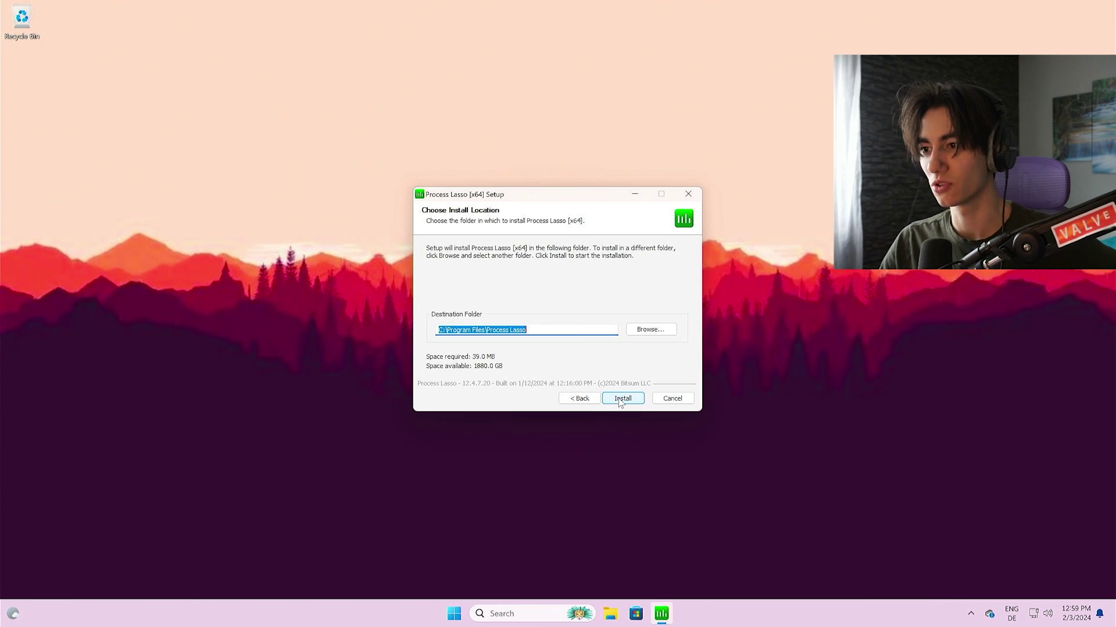
{"action": "left_click", "coordinate": [621, 398]}
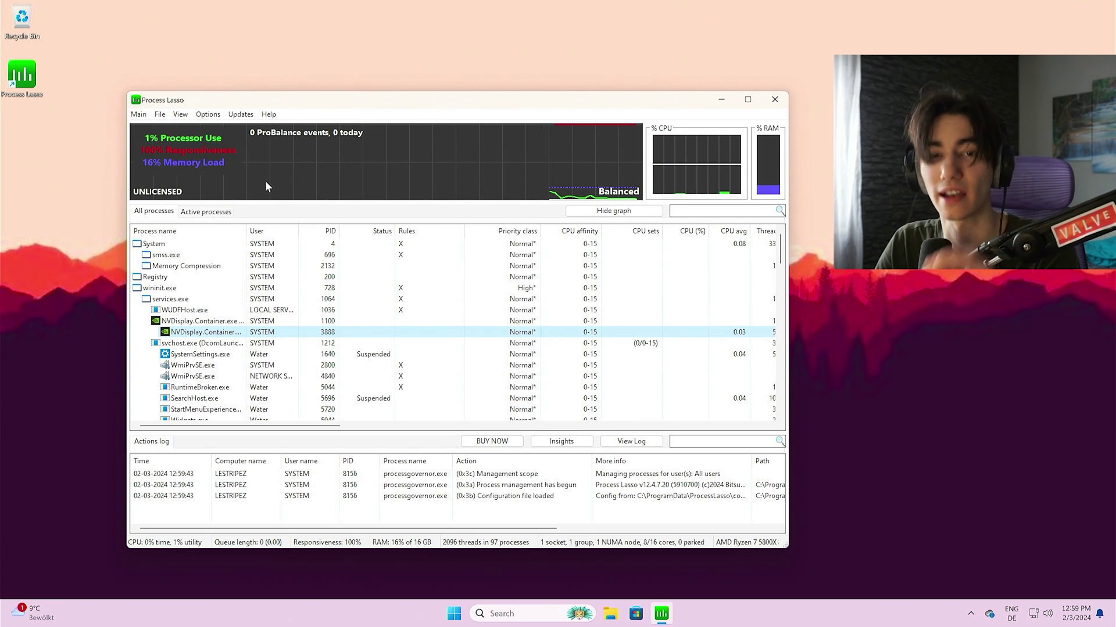
Step: Set the active power profile to Bitsum Highest Performance
{"action": "left_click", "coordinate": [139, 115]}
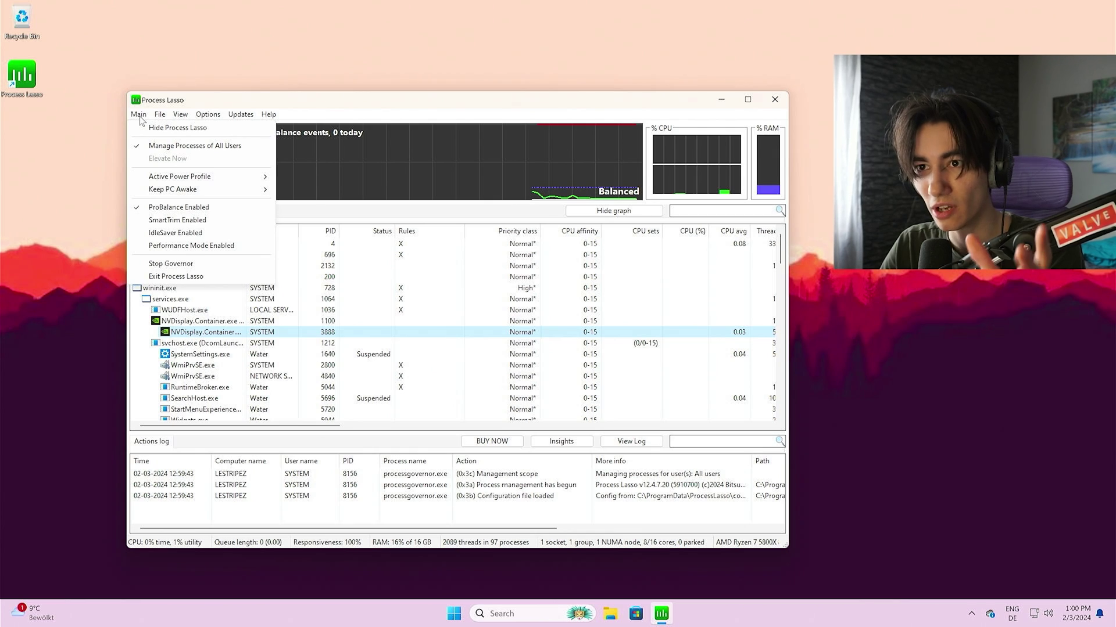
{"action": "mouse_move", "coordinate": [181, 179]}
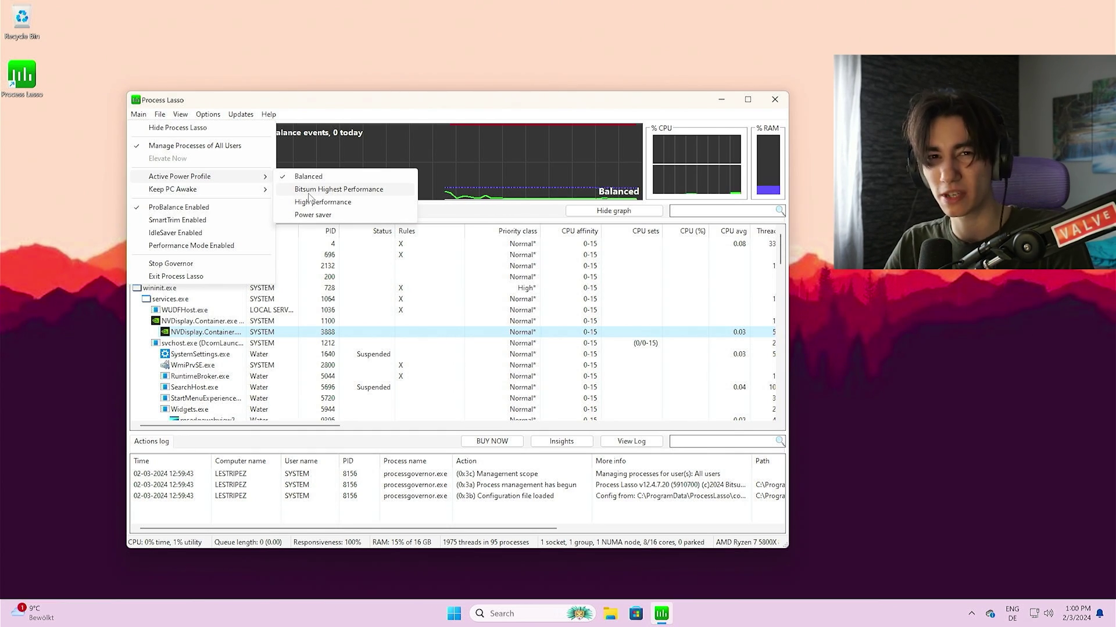
{"action": "left_click", "coordinate": [308, 190]}
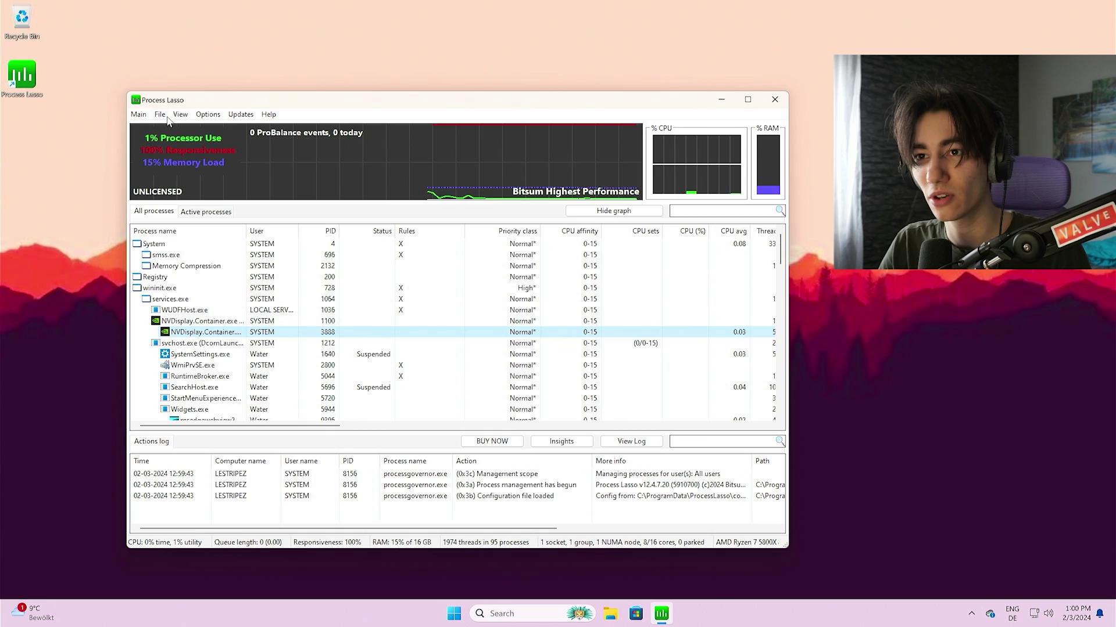
Step: Set the Governor refresh interval to 5 seconds in the general options
{"action": "left_click", "coordinate": [139, 114]}
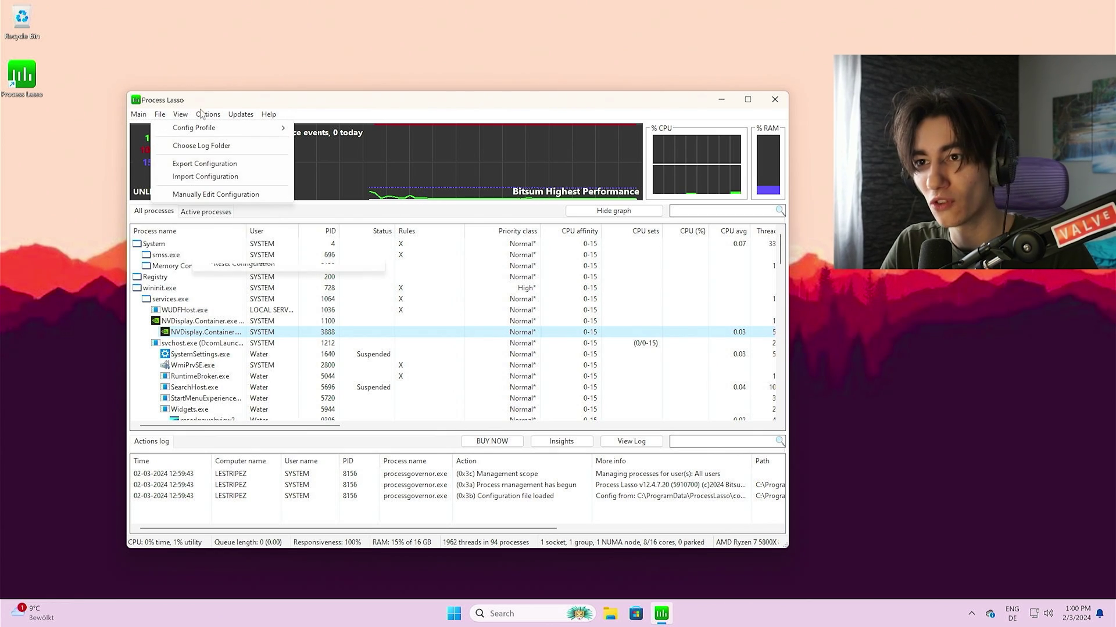
{"action": "mouse_move", "coordinate": [208, 115]}
{"action": "mouse_move", "coordinate": [235, 128]}
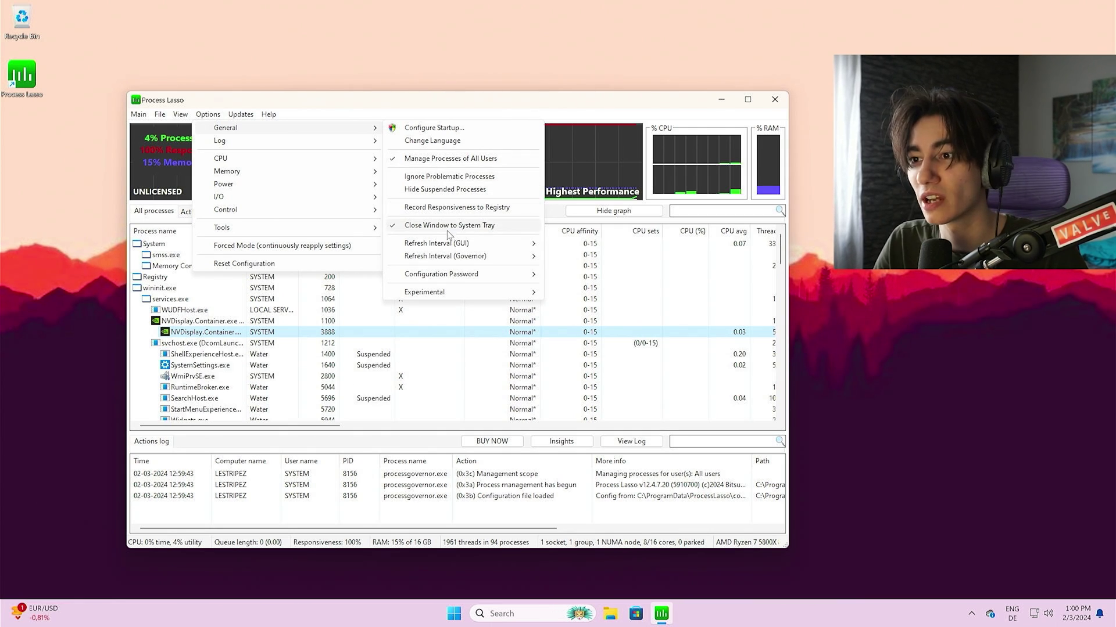
{"action": "mouse_move", "coordinate": [447, 243]}
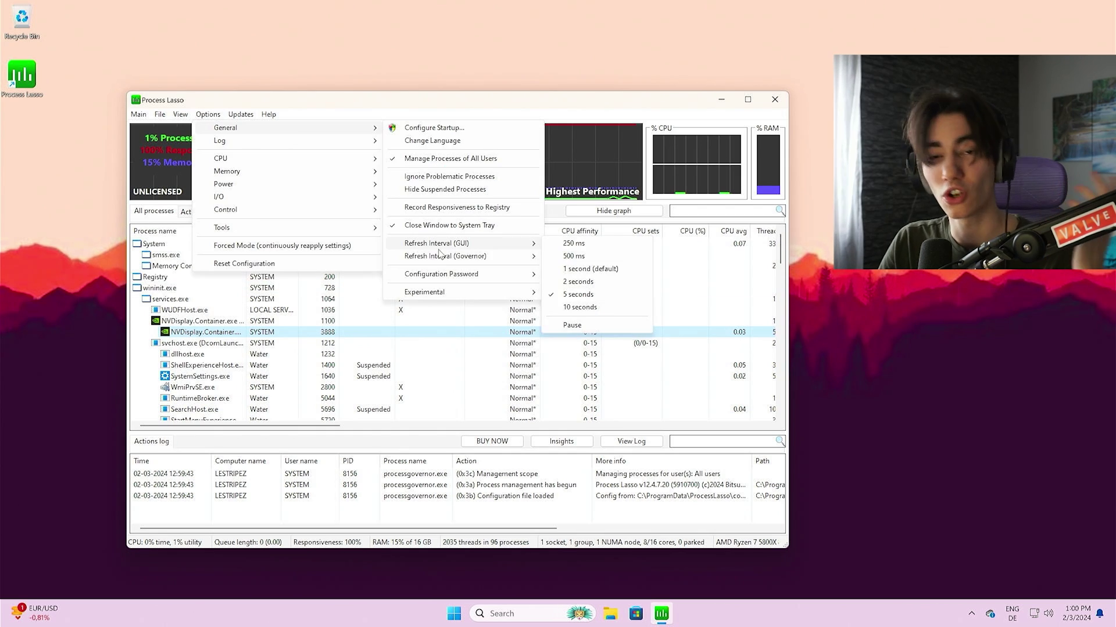
{"action": "mouse_move", "coordinate": [472, 257]}
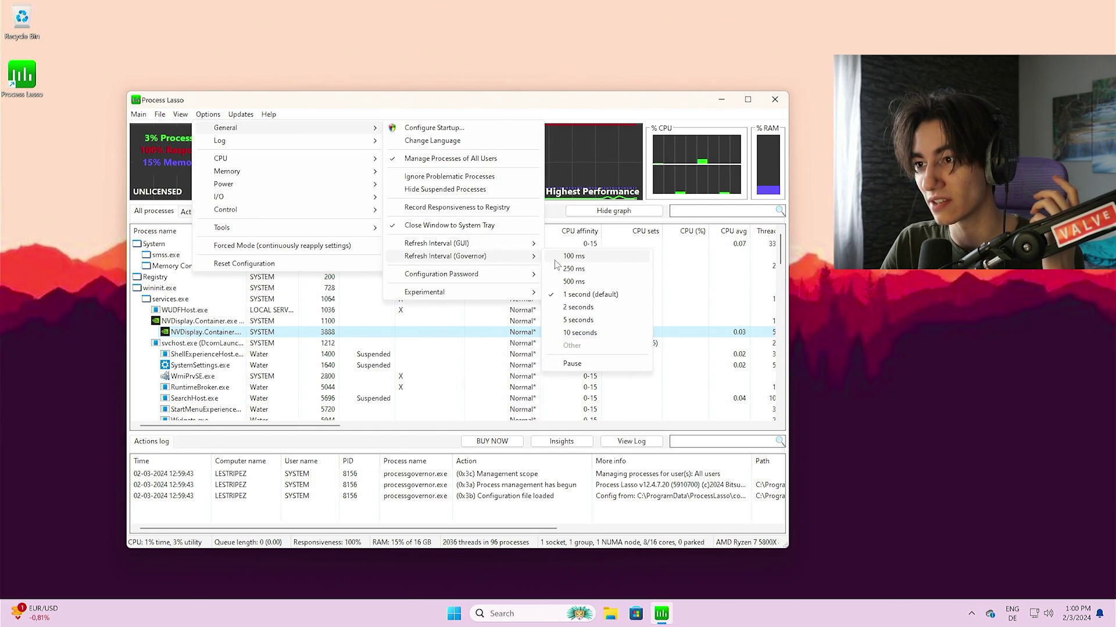
{"action": "left_click", "coordinate": [572, 320]}
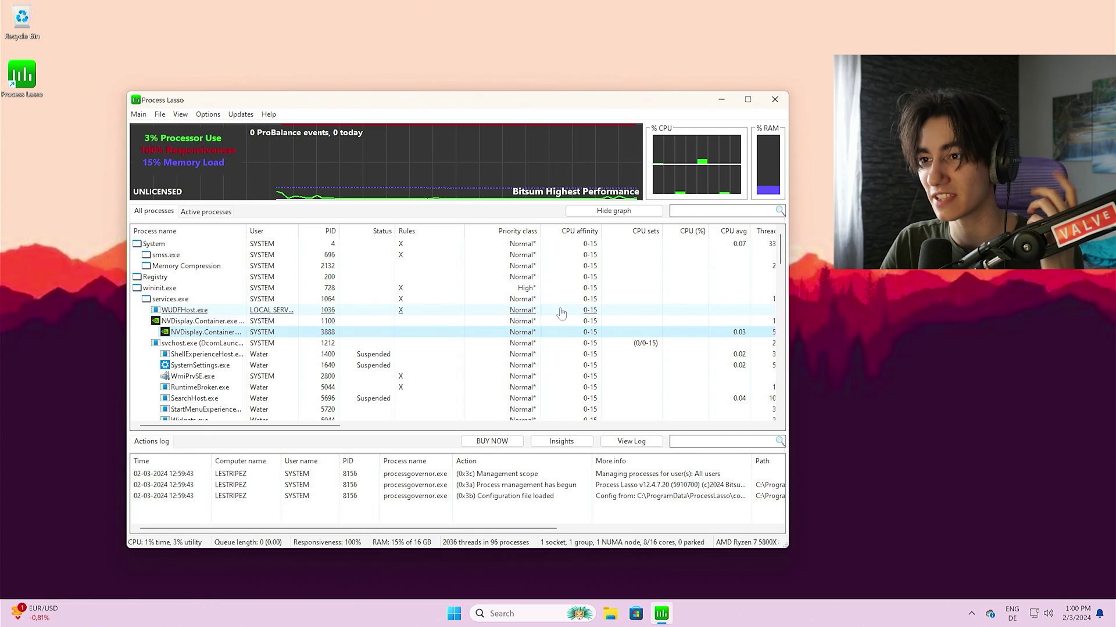
Step: Toggle automatic detection (e.g. Steam) in the Performance Mode power options
{"action": "left_click", "coordinate": [207, 115]}
{"action": "mouse_move", "coordinate": [259, 187]}
{"action": "mouse_move", "coordinate": [406, 188]}
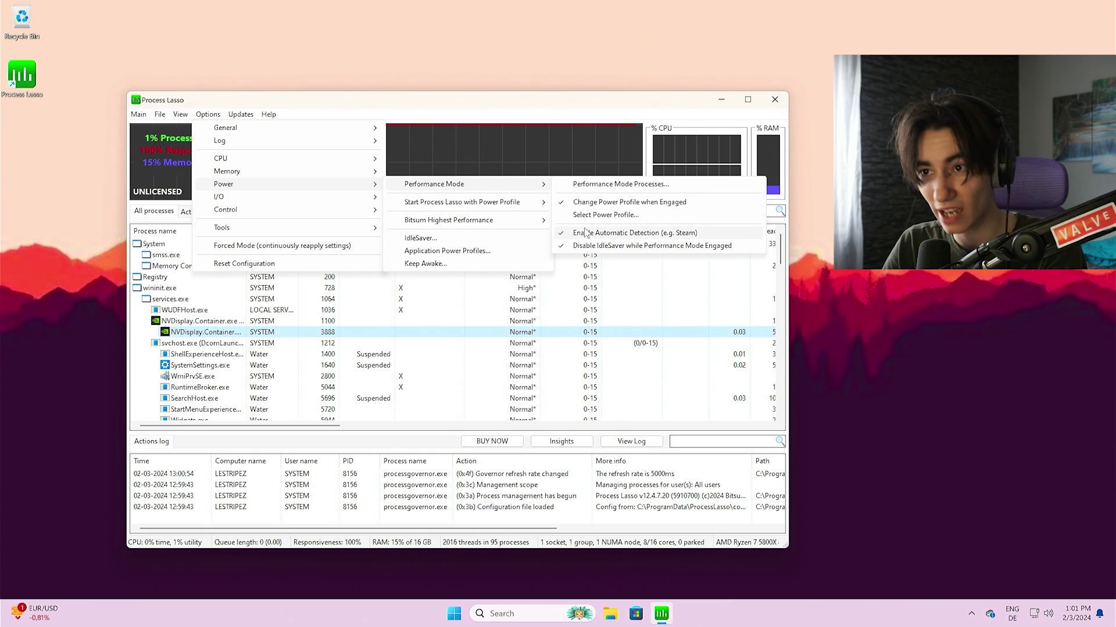
{"action": "left_click", "coordinate": [586, 233]}
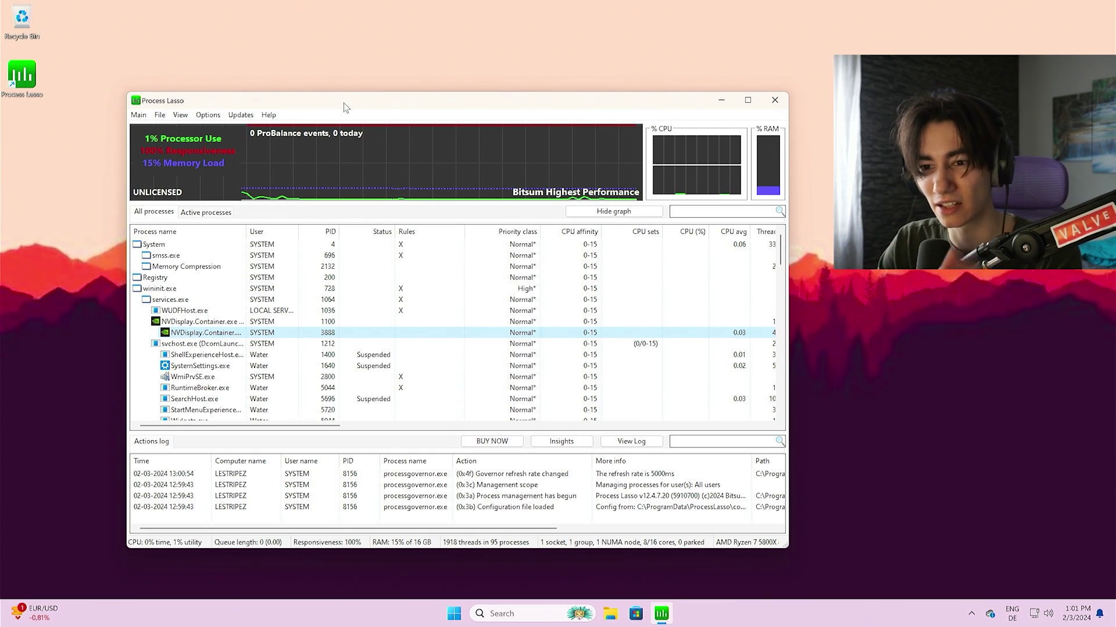
Step: Browse the process list and examine the CPU priority, I/O priority and power profile choices for the nested NVDisplay.Container process
{"action": "mouse_move", "coordinate": [200, 335]}
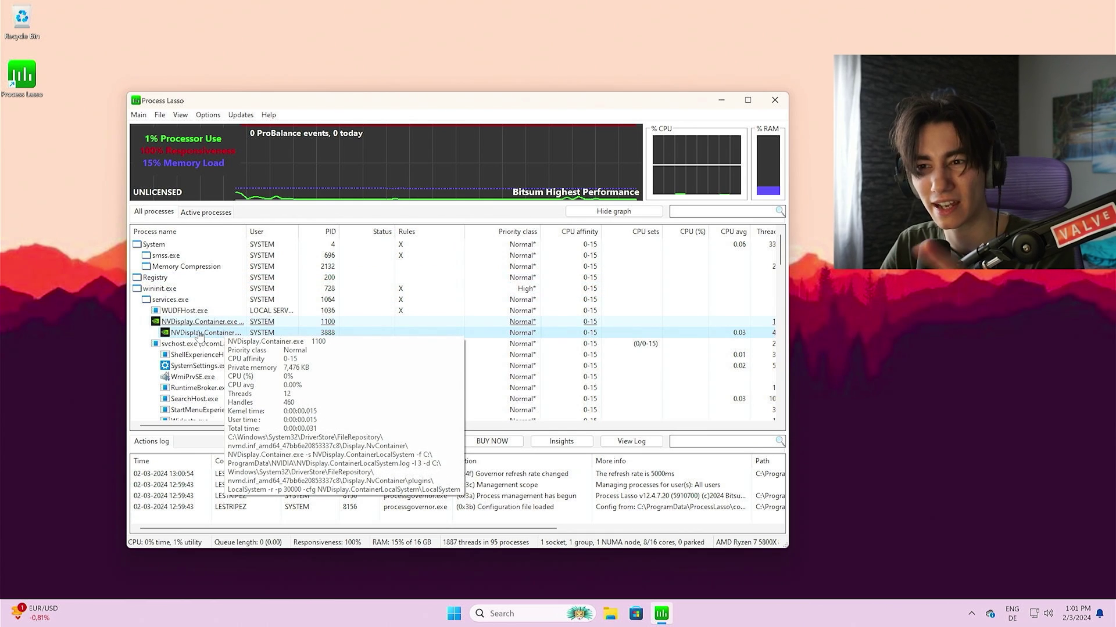
{"action": "scroll", "coordinate": [203, 334], "scroll_direction": "down", "scroll_amount": 2}
{"action": "scroll", "coordinate": [204, 328], "scroll_direction": "up", "scroll_amount": 2}
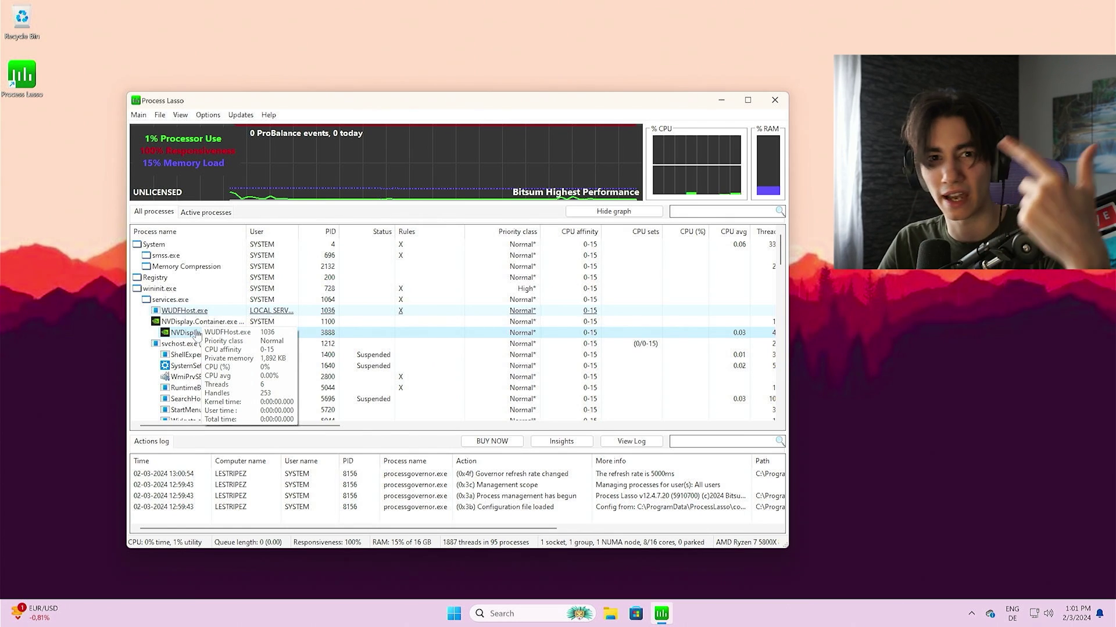
{"action": "scroll", "coordinate": [210, 329], "scroll_direction": "down", "scroll_amount": 5}
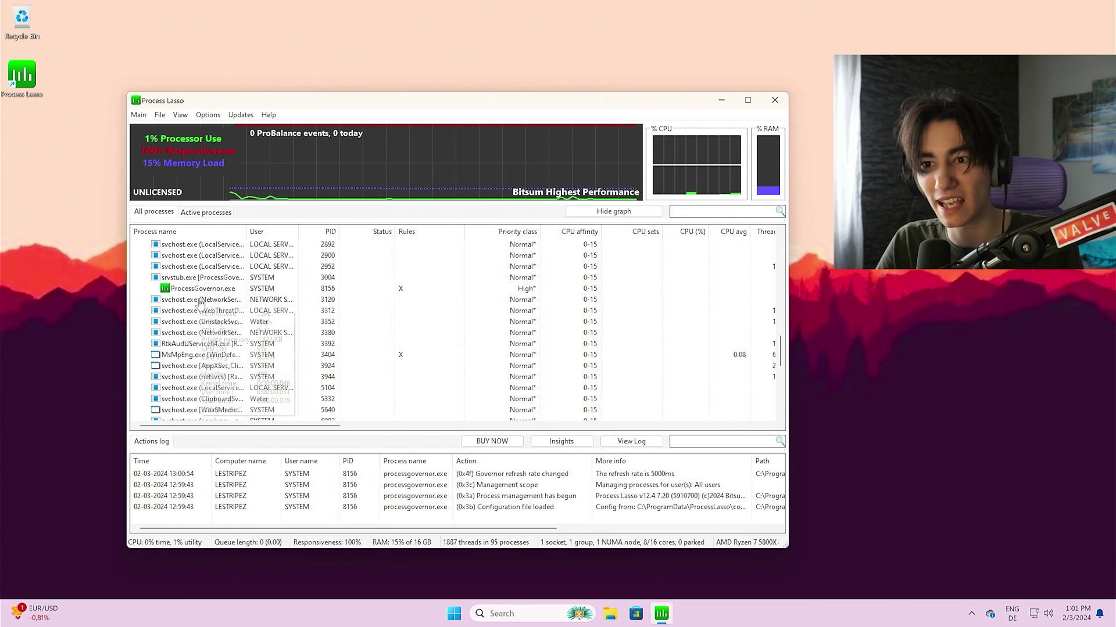
{"action": "scroll", "coordinate": [203, 317], "scroll_direction": "up", "scroll_amount": 4}
{"action": "scroll", "coordinate": [197, 325], "scroll_direction": "up", "scroll_amount": 1}
{"action": "right_click", "coordinate": [192, 335]}
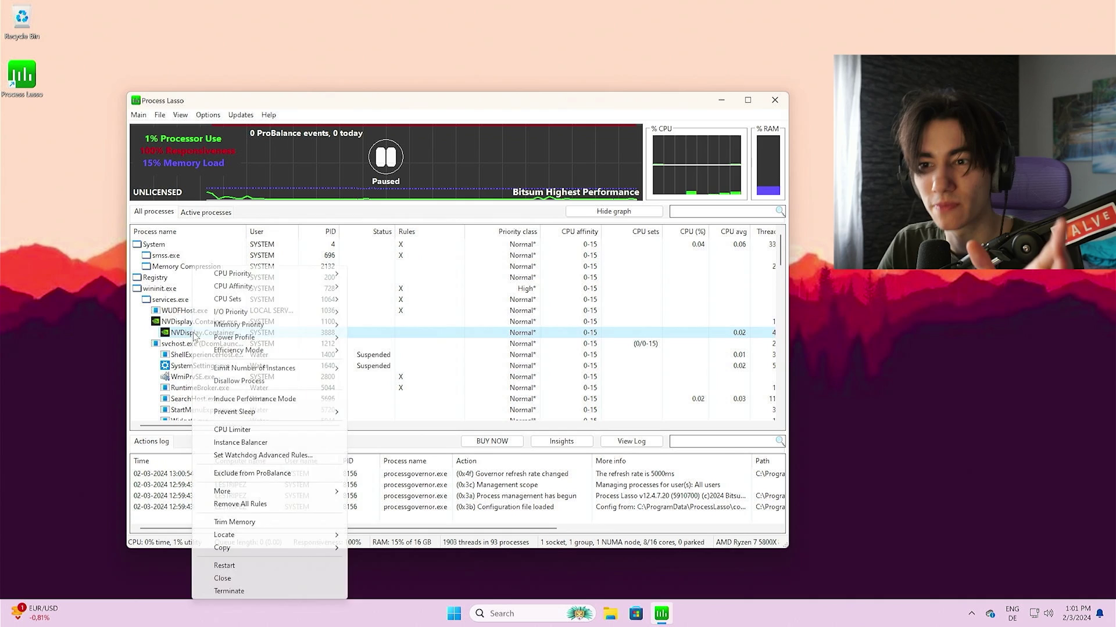
{"action": "mouse_move", "coordinate": [238, 278]}
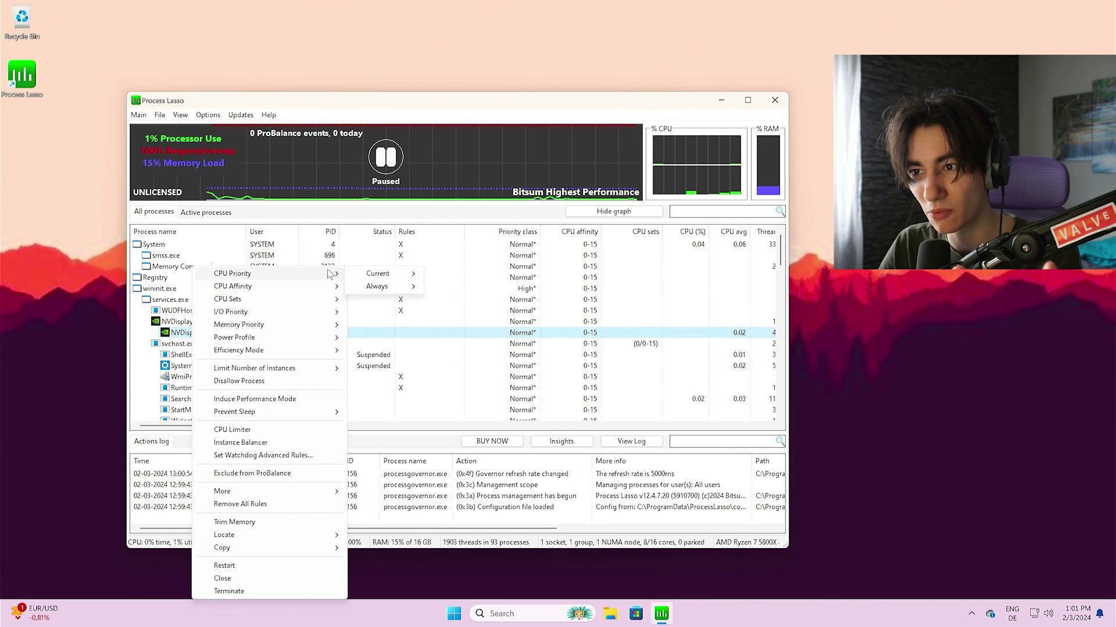
{"action": "mouse_move", "coordinate": [378, 287]}
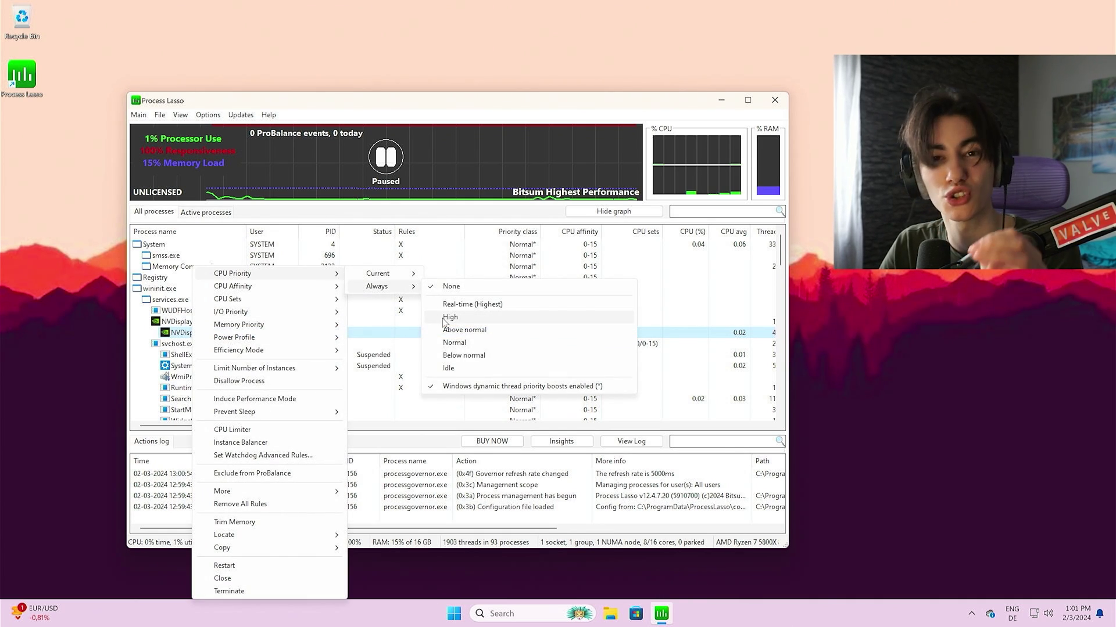
{"action": "mouse_move", "coordinate": [257, 311]}
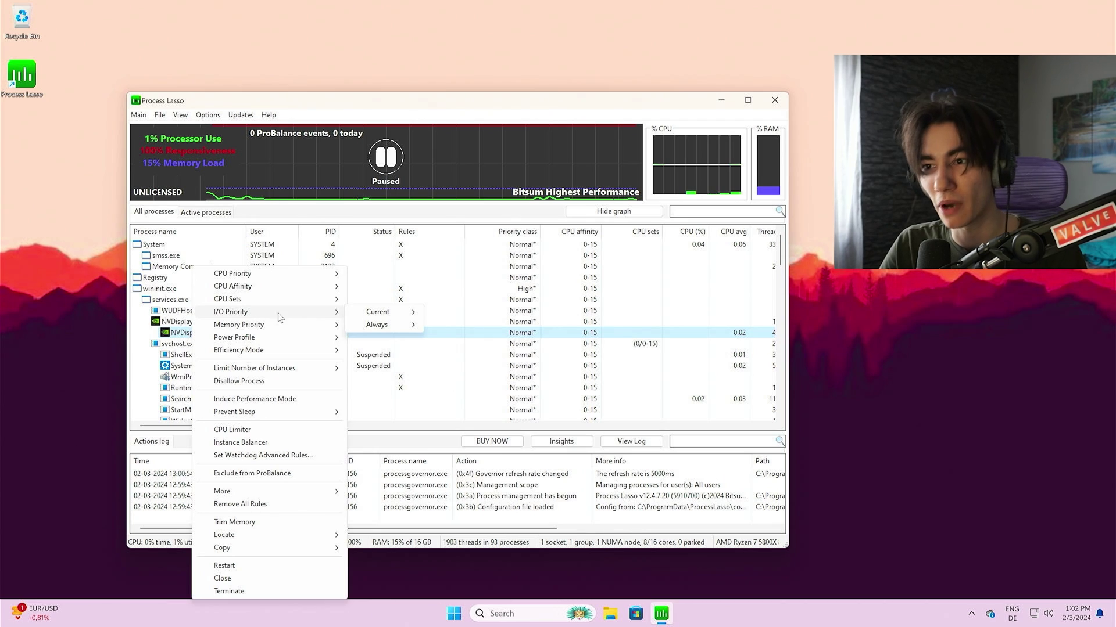
{"action": "mouse_move", "coordinate": [368, 317]}
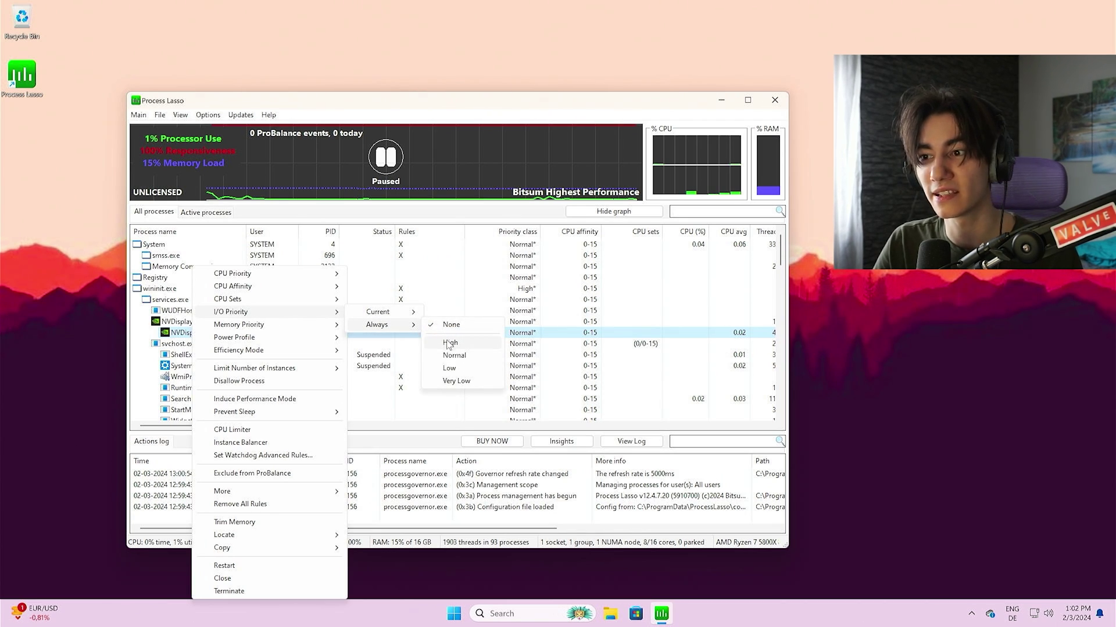
{"action": "mouse_move", "coordinate": [244, 341]}
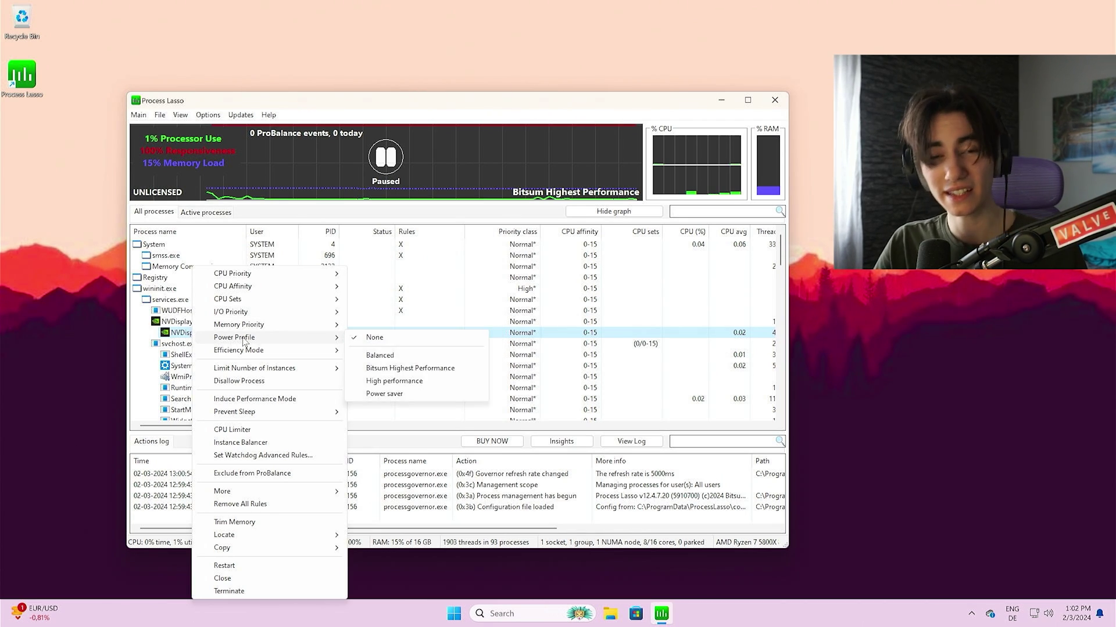
{"action": "left_click", "coordinate": [388, 368]}
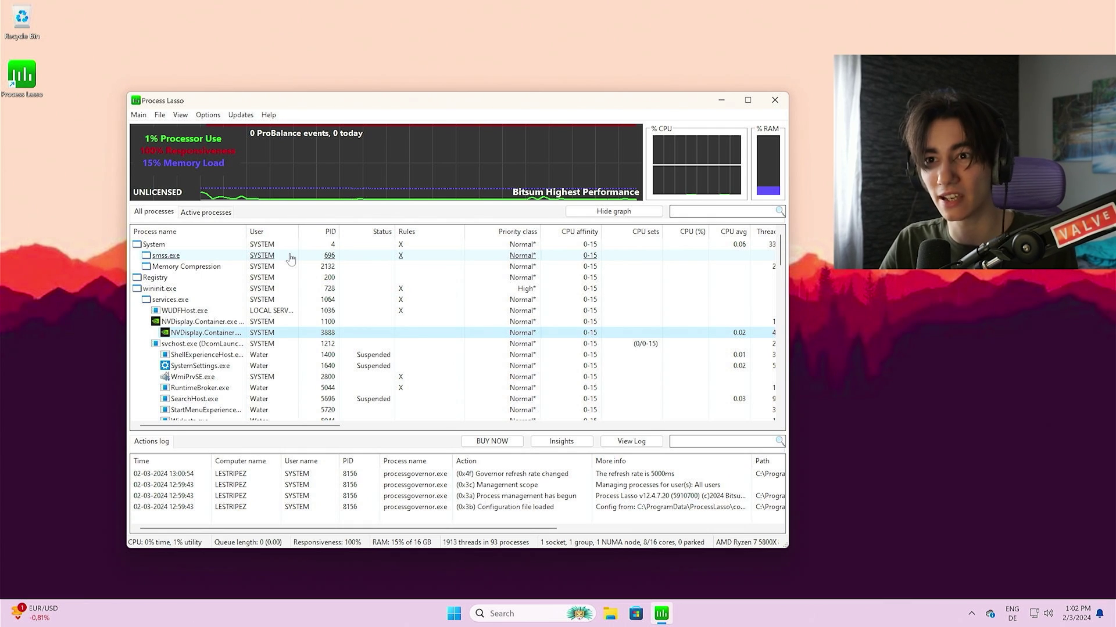
Step: Close the Process Lasso window and open the Windows power plan editing settings
{"action": "left_click", "coordinate": [774, 101]}
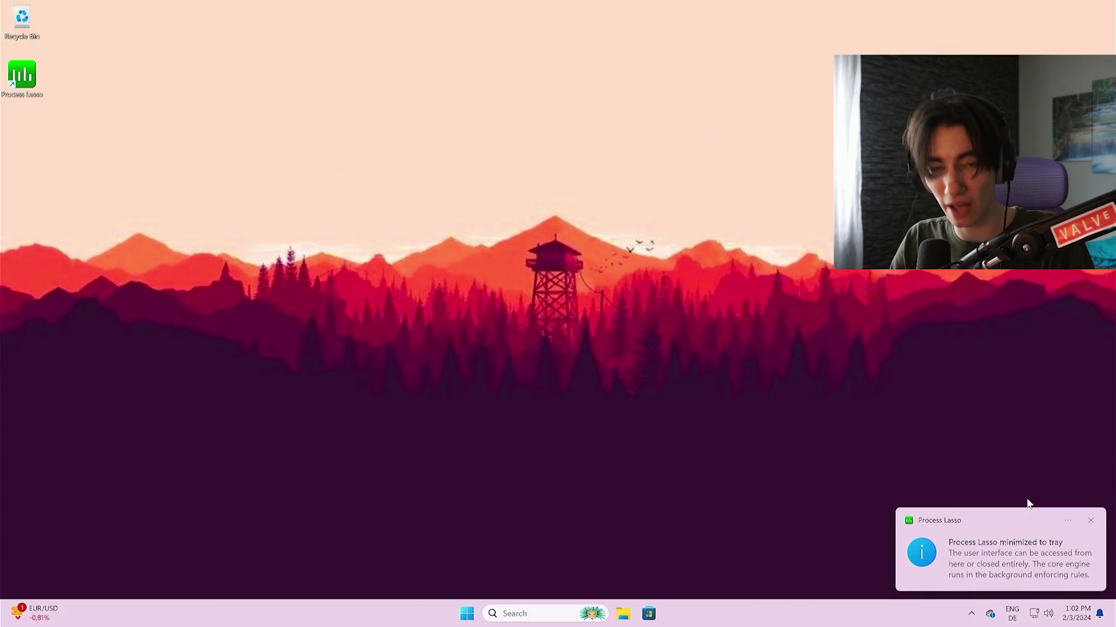
{"action": "left_click", "coordinate": [540, 607]}
{"action": "type", "text": "power"}
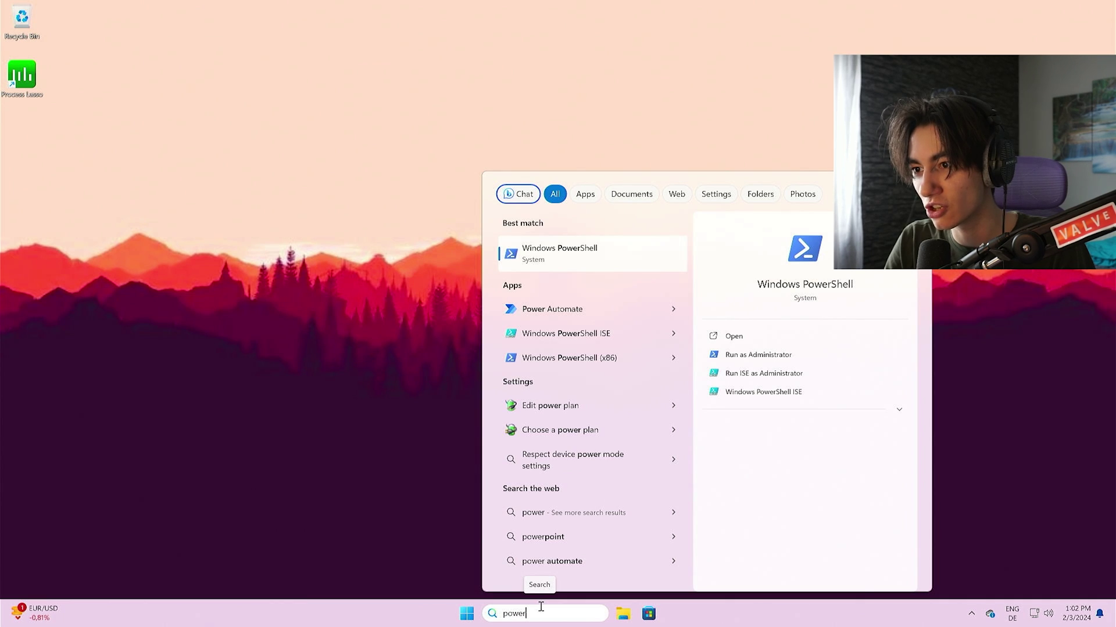
{"action": "left_click", "coordinate": [576, 410]}
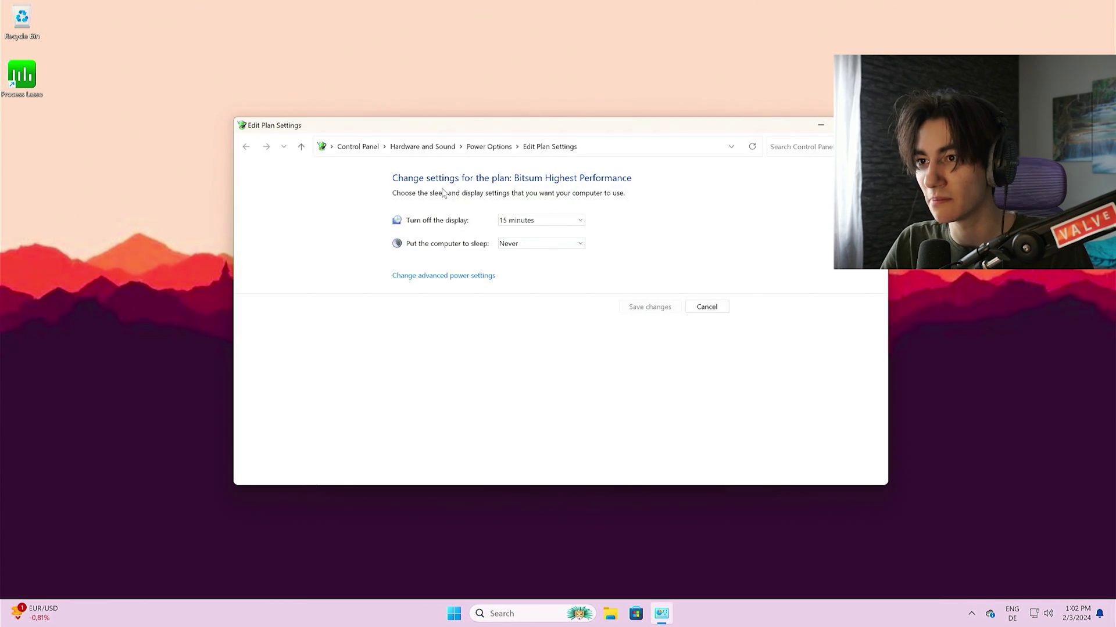
Step: Go back from the Bitsum Highest Performance plan settings to the Power Options overview
{"action": "left_click", "coordinate": [501, 148]}
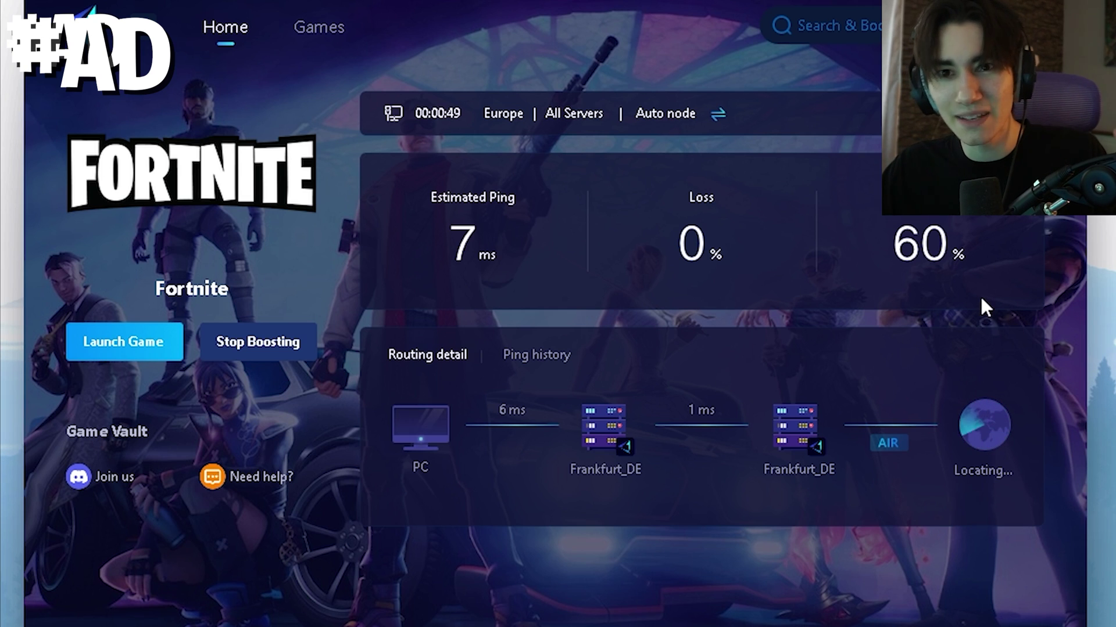
{"action": "mouse_move", "coordinate": [979, 448]}
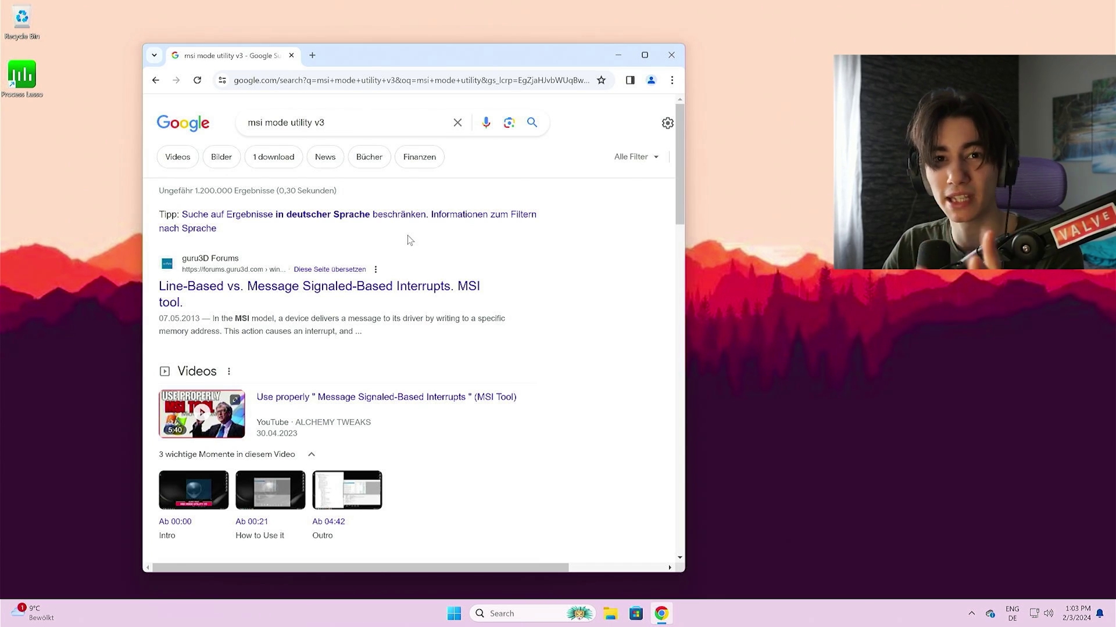
Step: Open the r/OptimizedGaming post "MSI mode on GPU's" from the search results and read its explanation of MSI mode
{"action": "scroll", "coordinate": [401, 209], "scroll_direction": "down", "scroll_amount": 10}
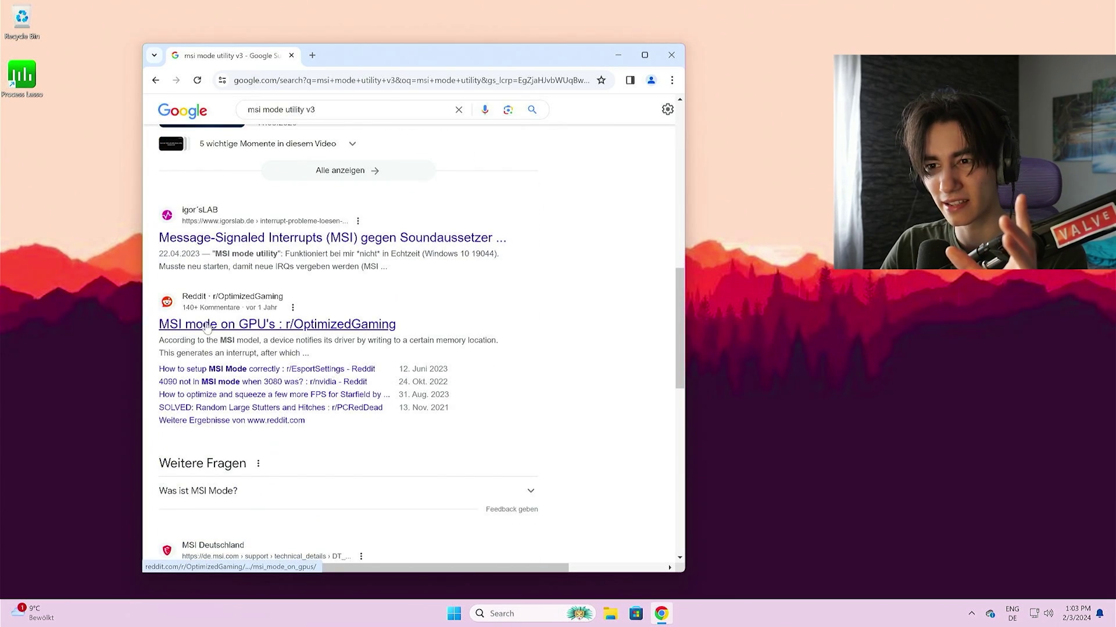
{"action": "left_click", "coordinate": [207, 331]}
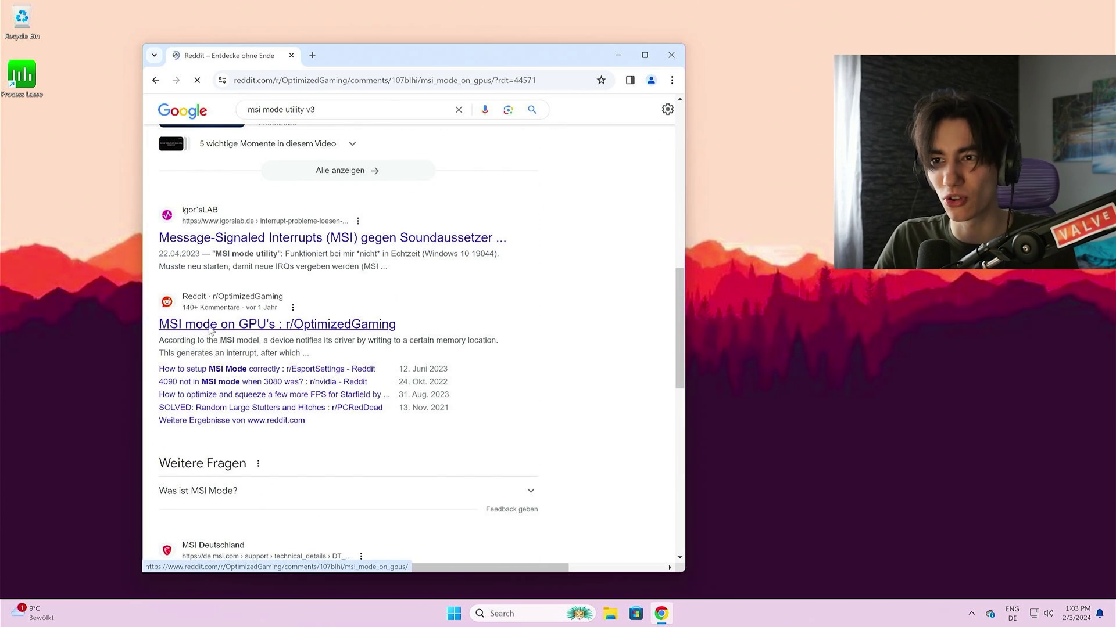
{"action": "left_click", "coordinate": [333, 285]}
{"action": "left_click", "coordinate": [181, 325]}
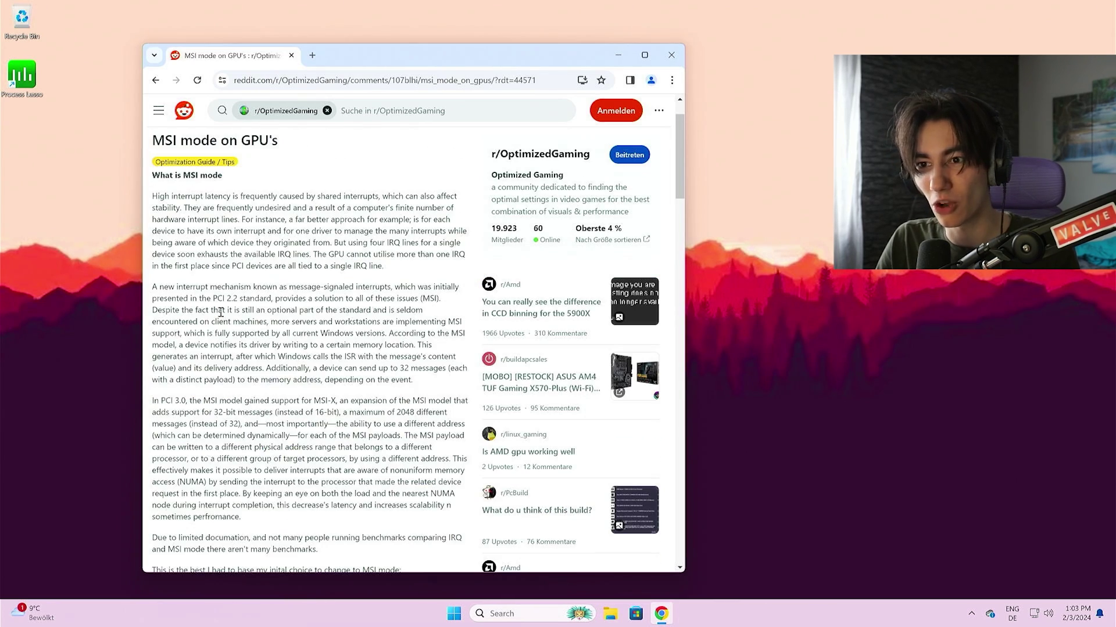
{"action": "scroll", "coordinate": [263, 347], "scroll_direction": "down", "scroll_amount": 10}
{"action": "scroll", "coordinate": [262, 346], "scroll_direction": "down", "scroll_amount": 6}
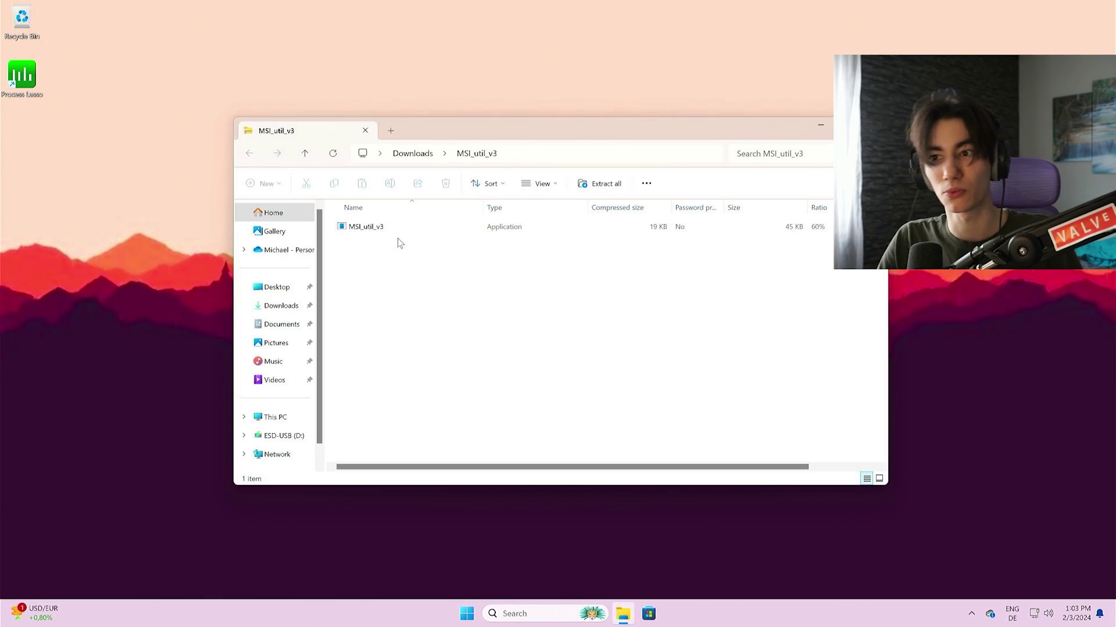
Step: Extract MSI_util_v3 from its archive to the desktop and run it as administrator, allowing it to make changes
{"action": "left_click_drag", "start_coordinate": [412, 131], "coordinate": [320, 147]}
{"action": "left_click_drag", "start_coordinate": [272, 242], "coordinate": [478, 531]}
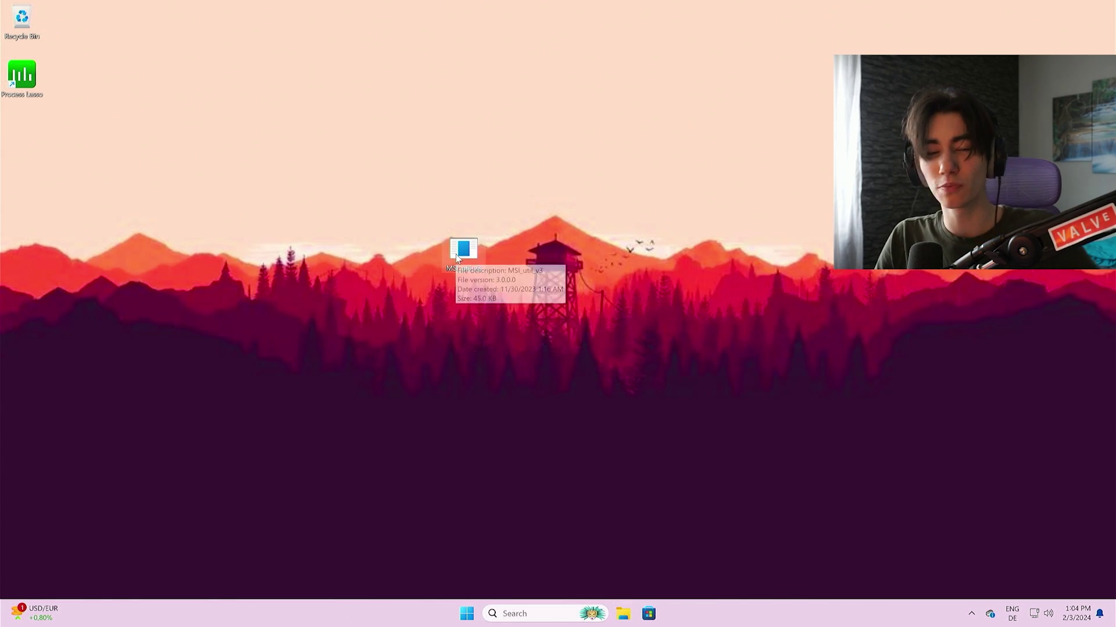
{"action": "right_click", "coordinate": [461, 260]}
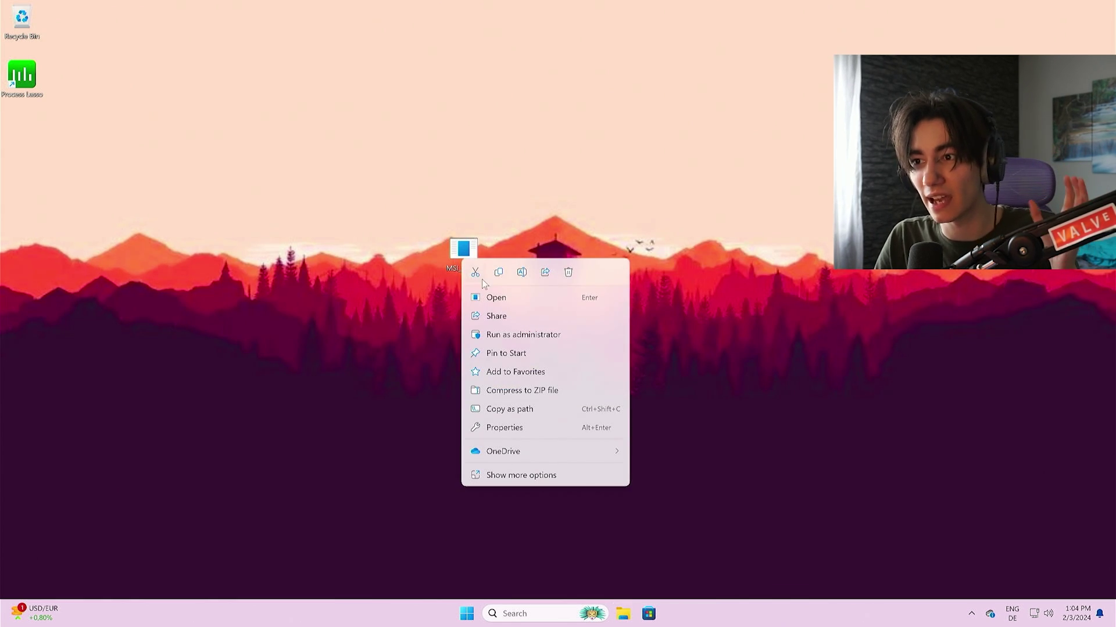
{"action": "left_click", "coordinate": [504, 335]}
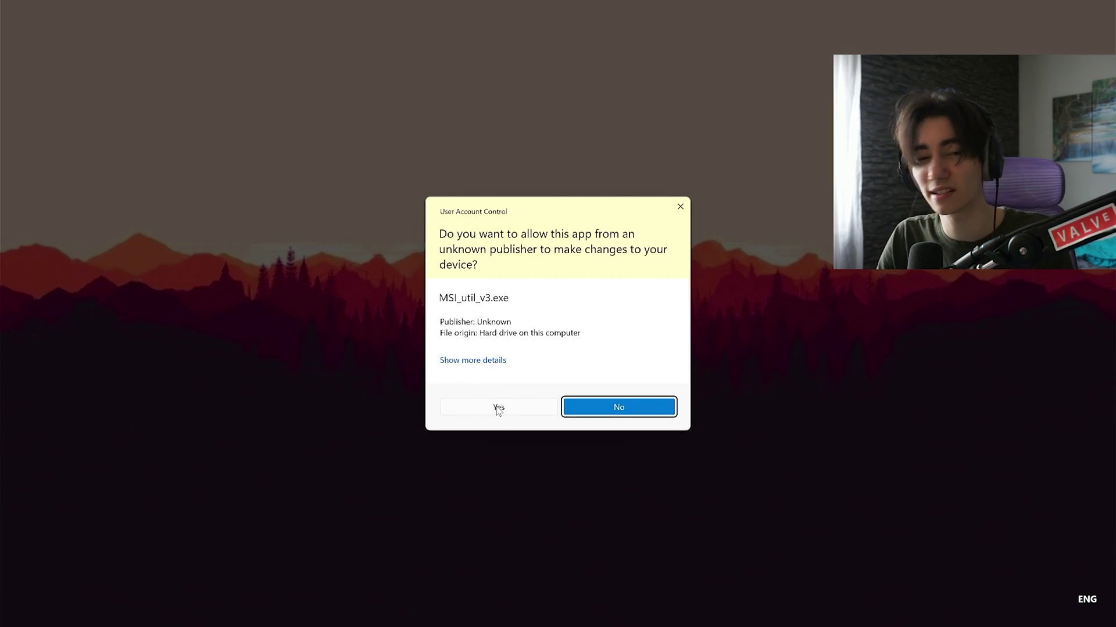
{"action": "left_click", "coordinate": [498, 409]}
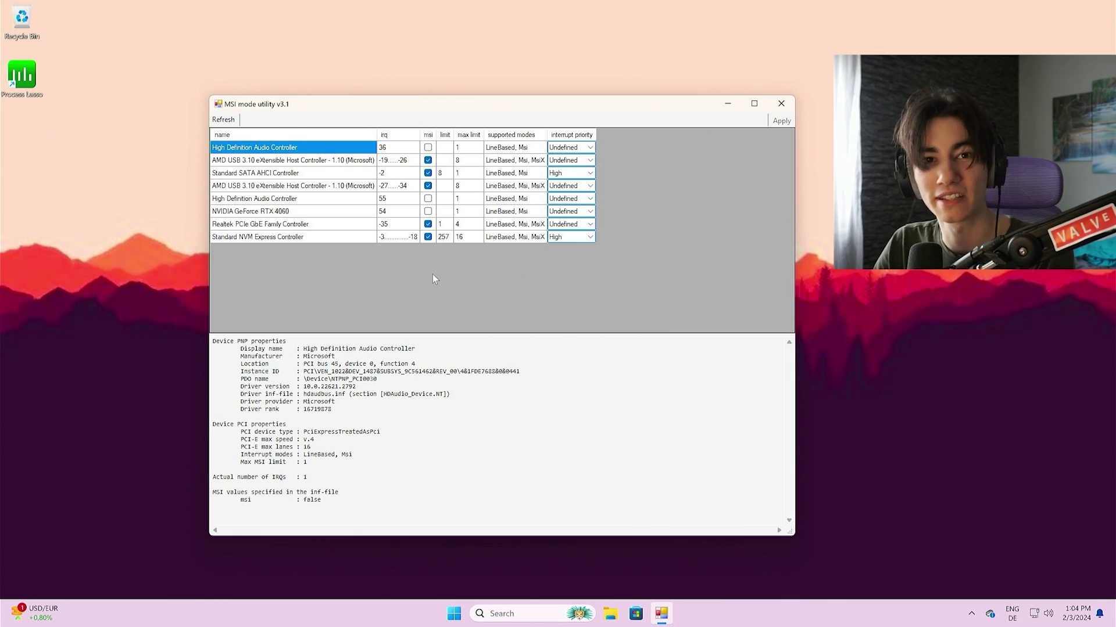
Step: Enable MSI mode for the NVIDIA GeForce RTX 4060 with interrupt priority Normal and apply the change
{"action": "left_click", "coordinate": [232, 212]}
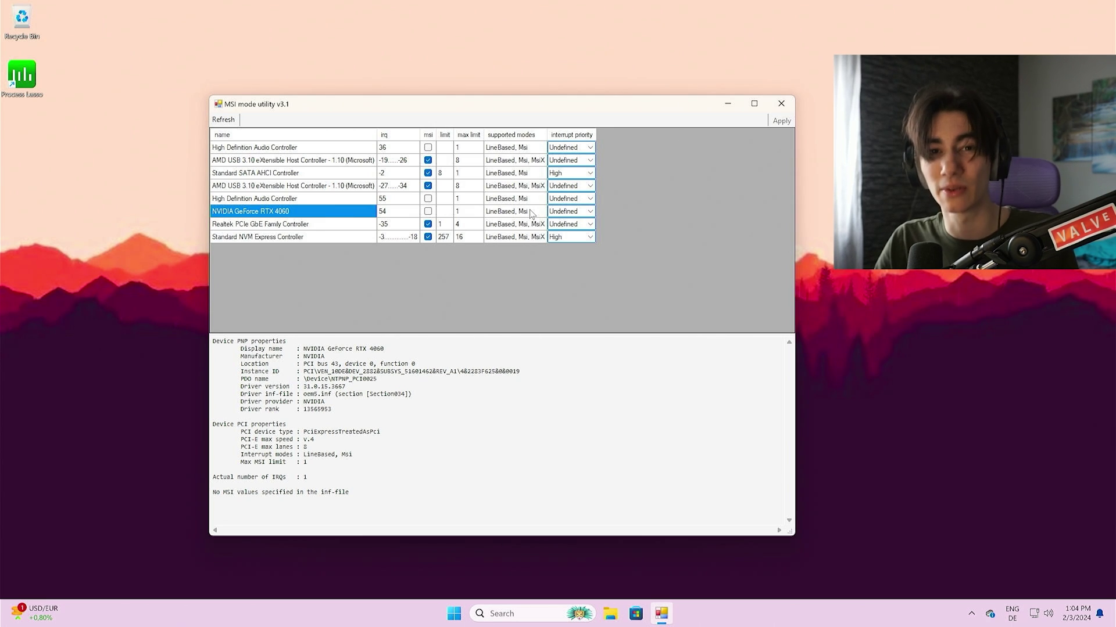
{"action": "left_click", "coordinate": [428, 211]}
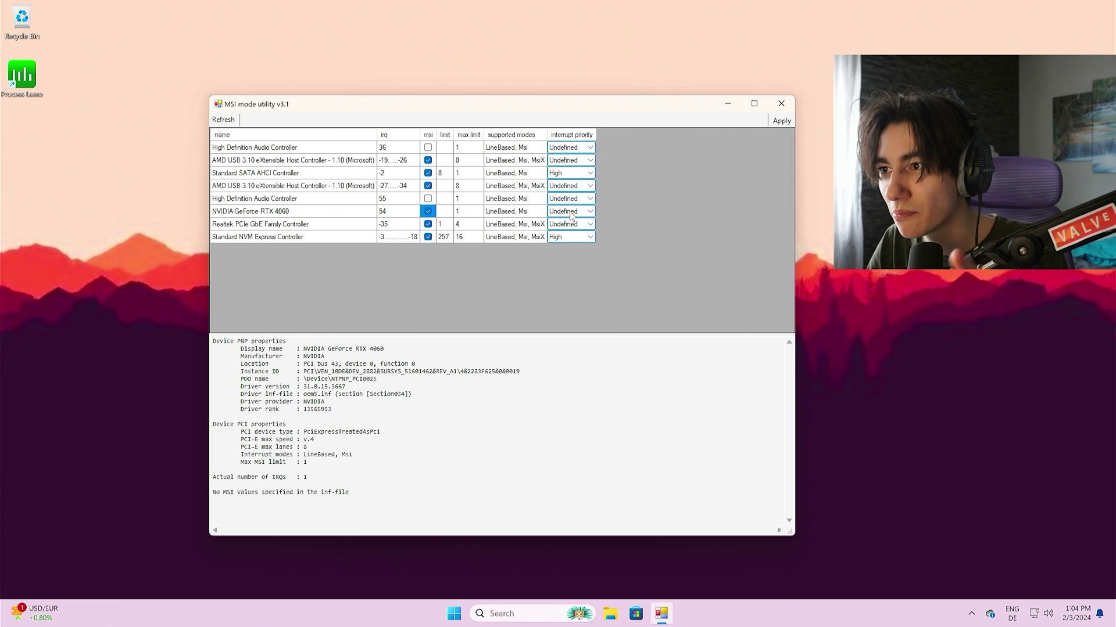
{"action": "left_click", "coordinate": [572, 214]}
{"action": "left_click", "coordinate": [585, 212]}
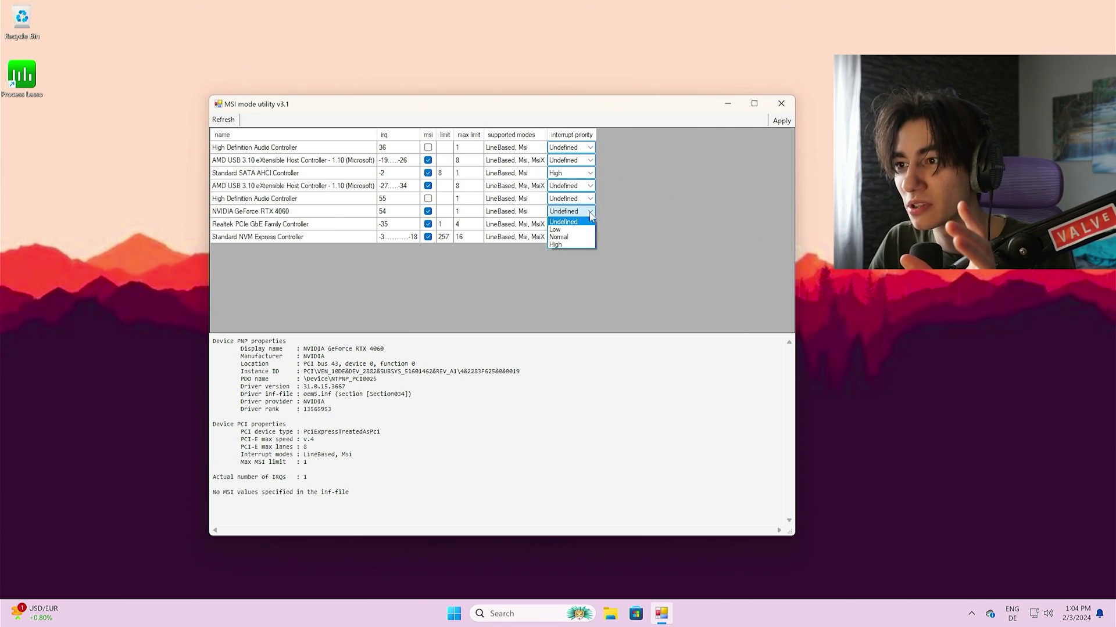
{"action": "left_click", "coordinate": [559, 237]}
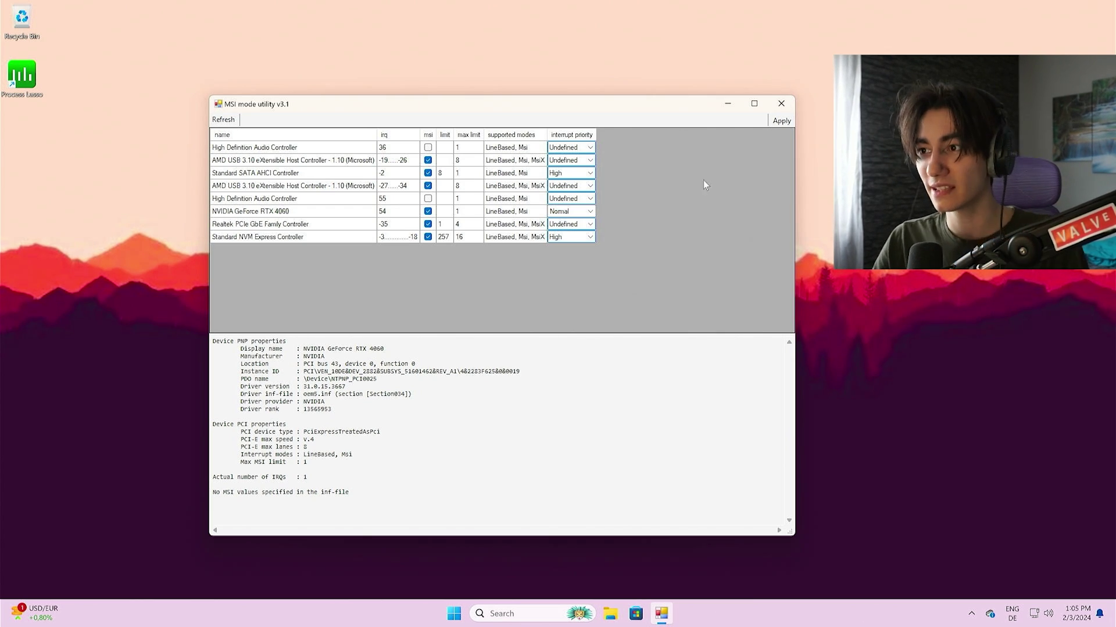
{"action": "left_click", "coordinate": [774, 121]}
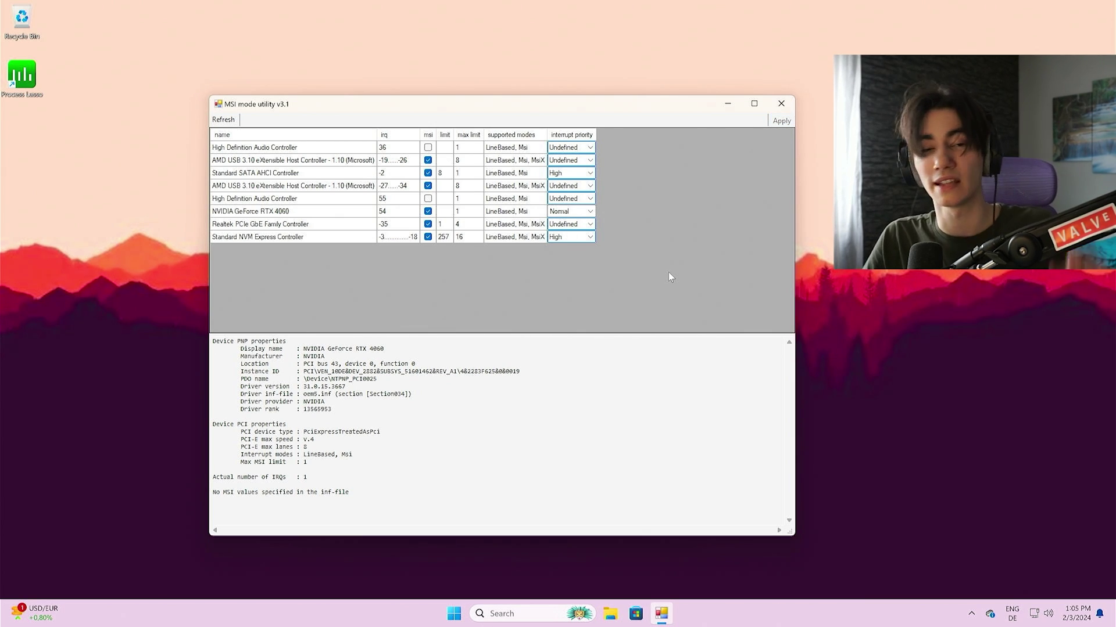
Step: Close the MSI mode utility and move its MSI_util_v3 desktop file to the Recycle Bin
{"action": "left_click", "coordinate": [782, 107]}
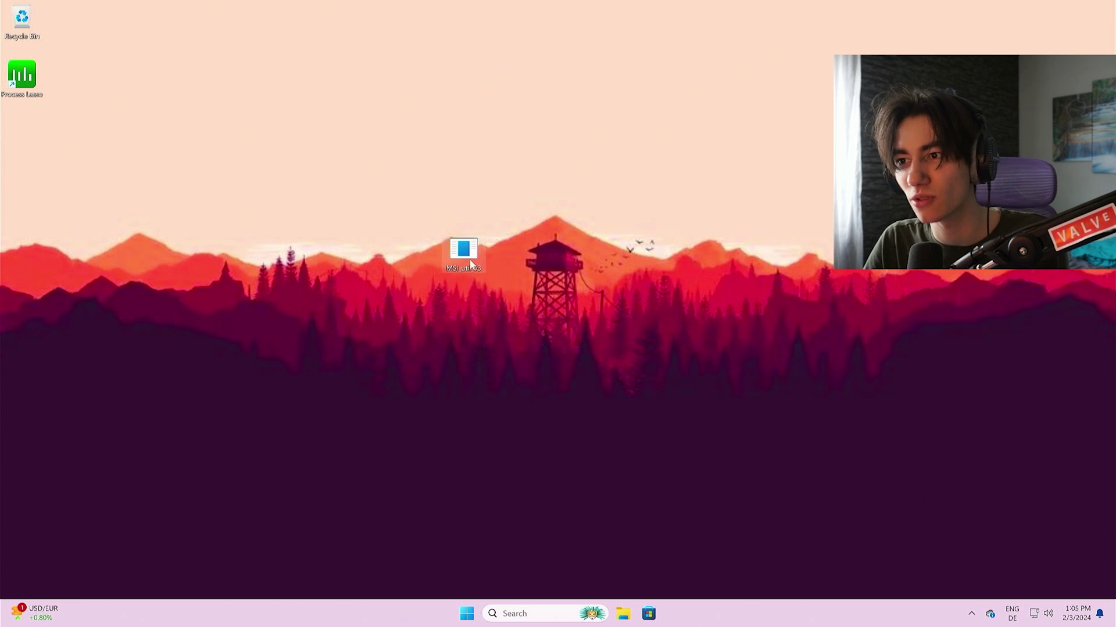
{"action": "left_click_drag", "start_coordinate": [463, 249], "coordinate": [19, 22]}
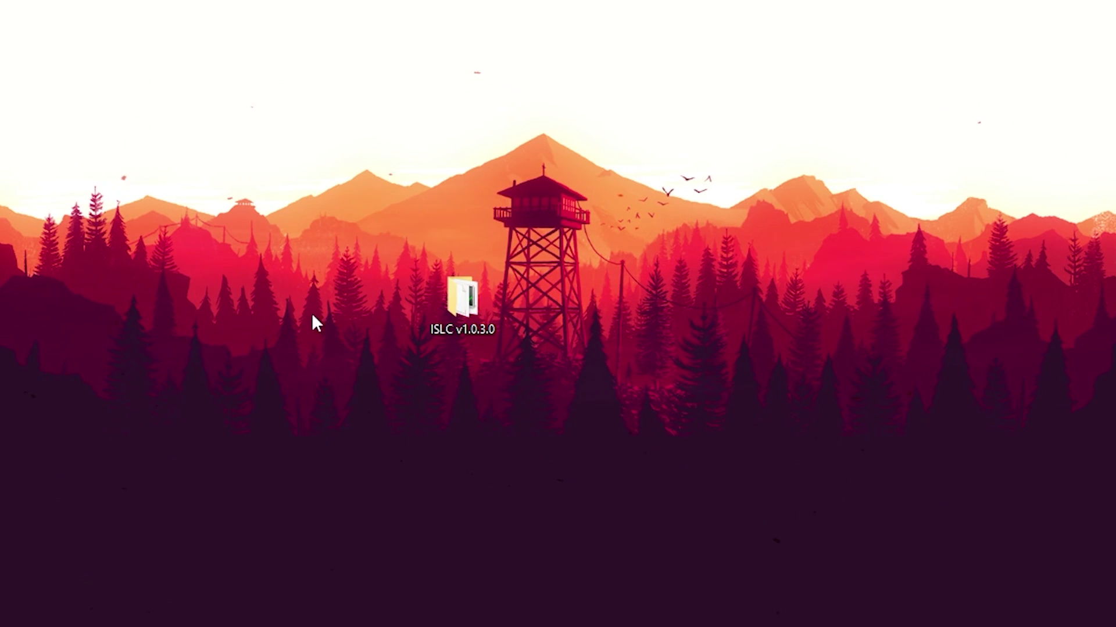
Step: Launch Intelligent standby list cleaner from the ISLC v1.0.3.0 folder and purge the standby list
{"action": "double_click", "coordinate": [464, 308]}
{"action": "left_click_drag", "start_coordinate": [391, 5], "coordinate": [390, 39]}
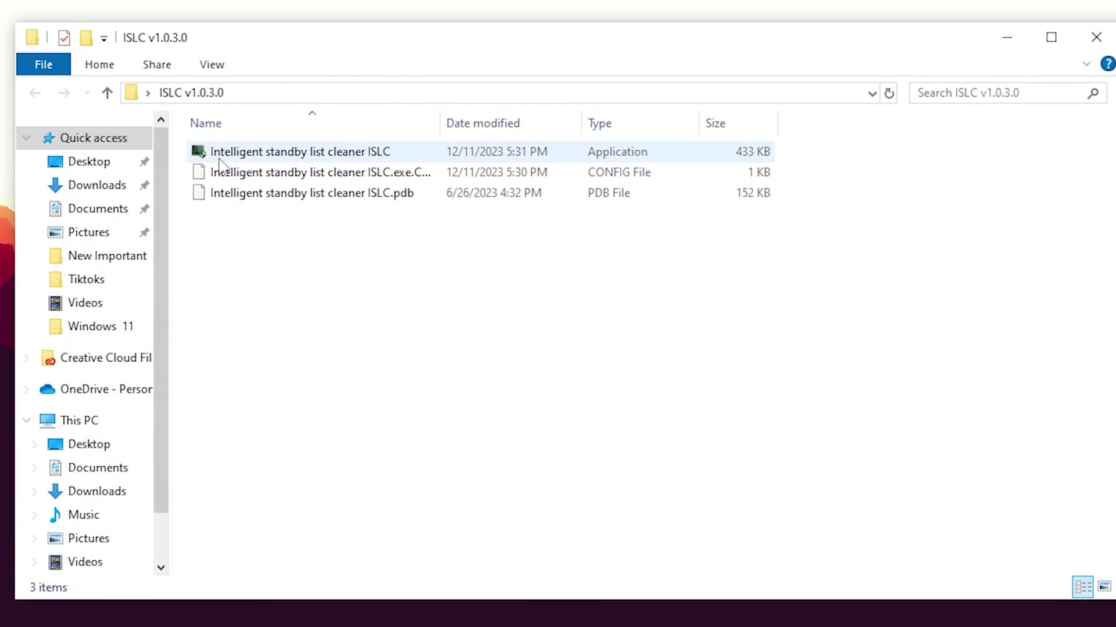
{"action": "left_click", "coordinate": [233, 158]}
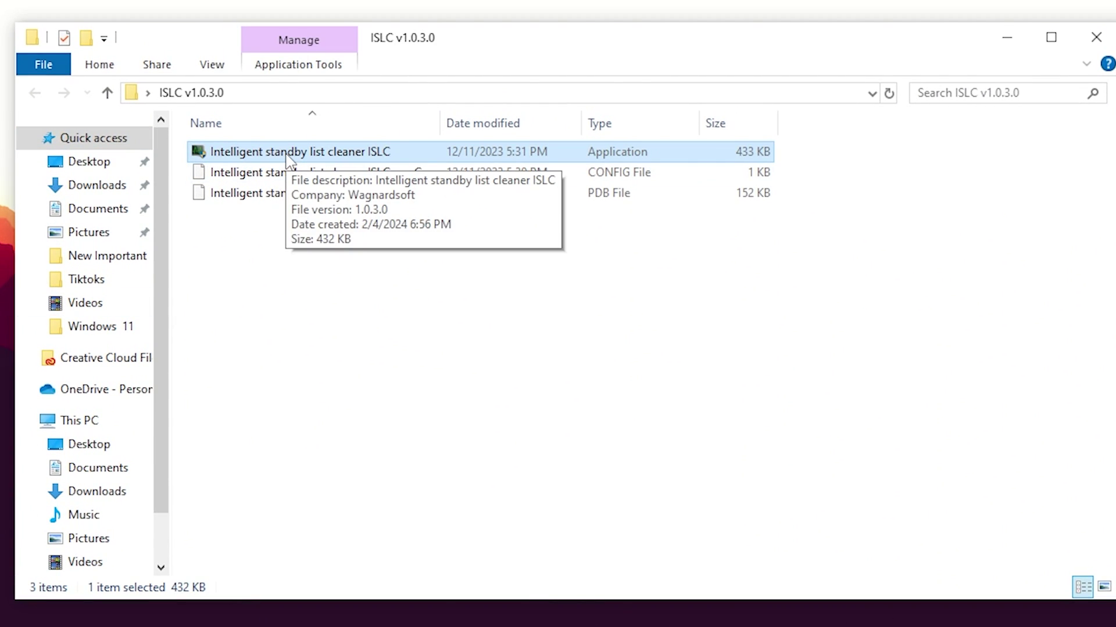
{"action": "double_click", "coordinate": [250, 155]}
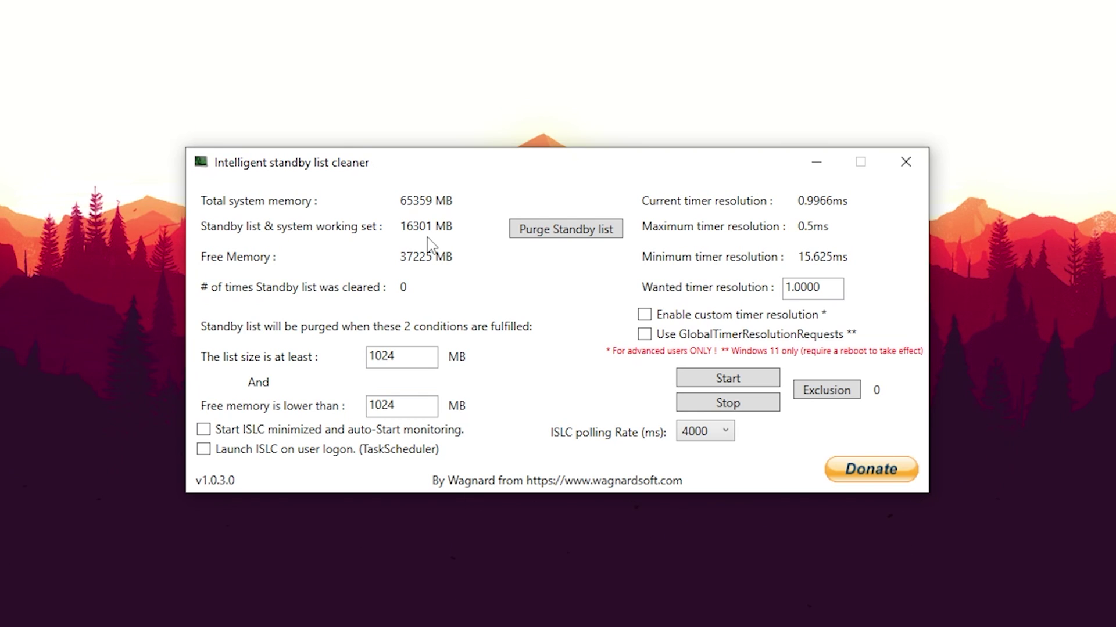
{"action": "left_click", "coordinate": [514, 236]}
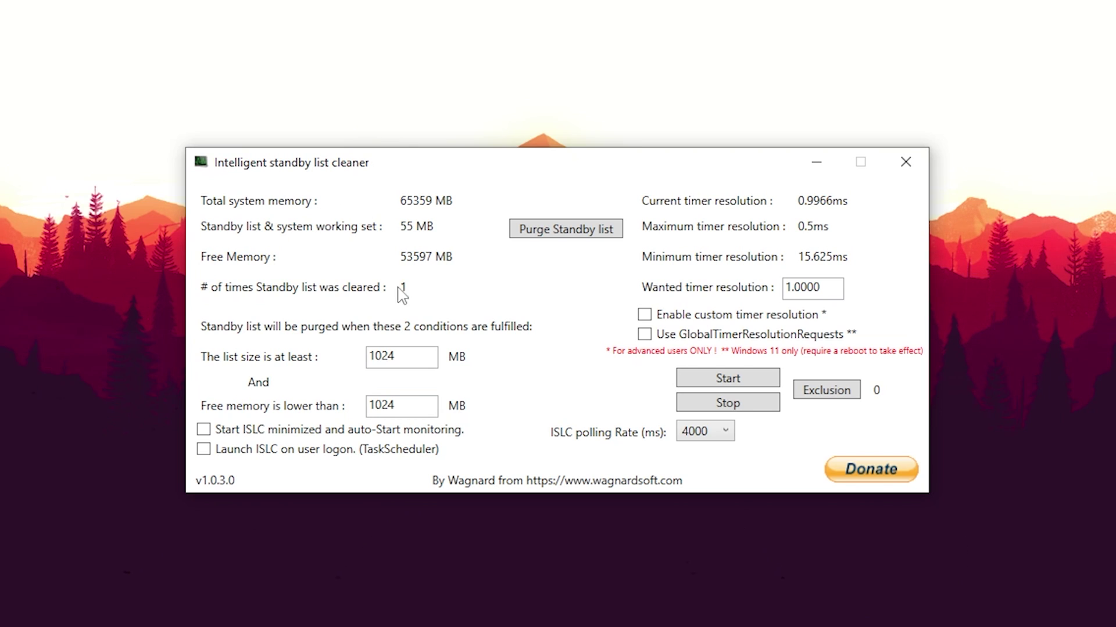
Step: Set the free memory threshold for purging the standby list to 32000 MB, leaving the list size condition at 1024 MB
{"action": "double_click", "coordinate": [403, 357]}
{"action": "left_click", "coordinate": [403, 357]}
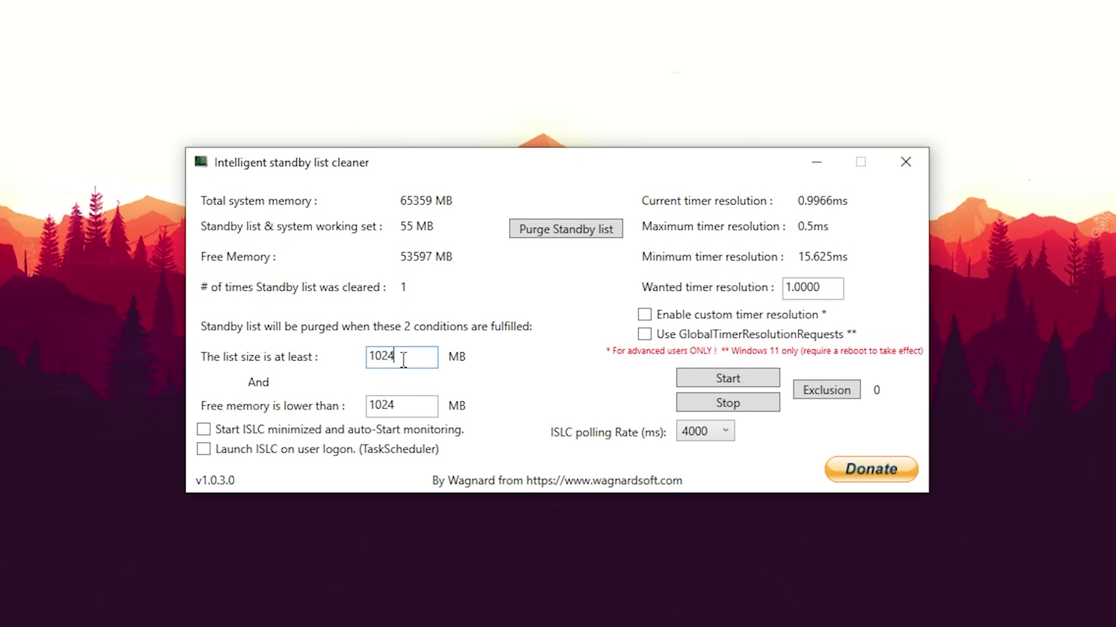
{"action": "double_click", "coordinate": [412, 408]}
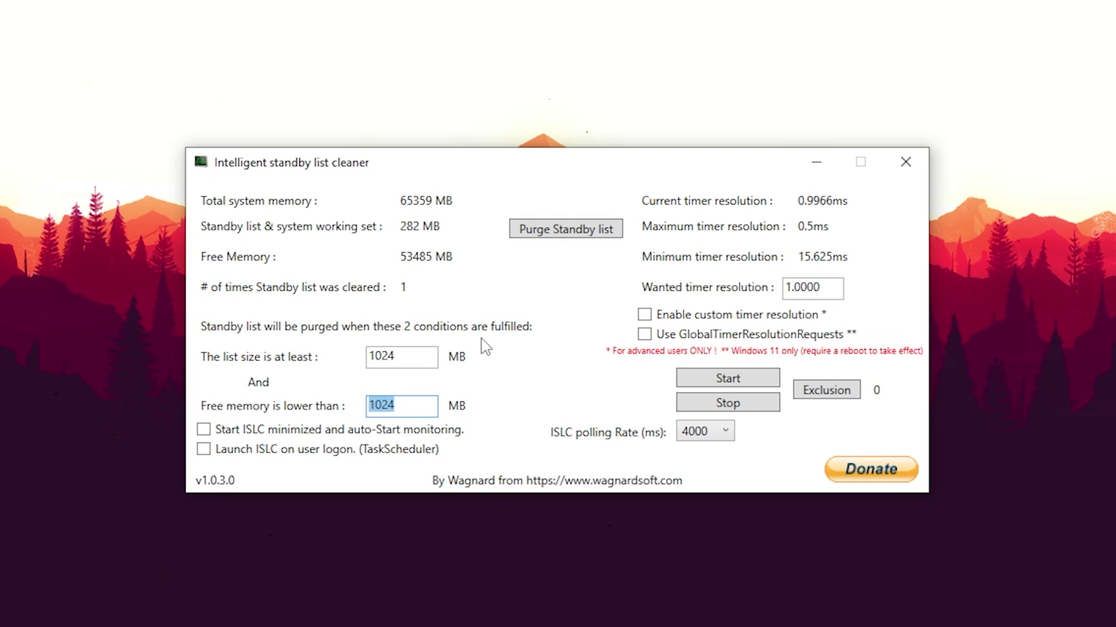
{"action": "type", "text": "32000"}
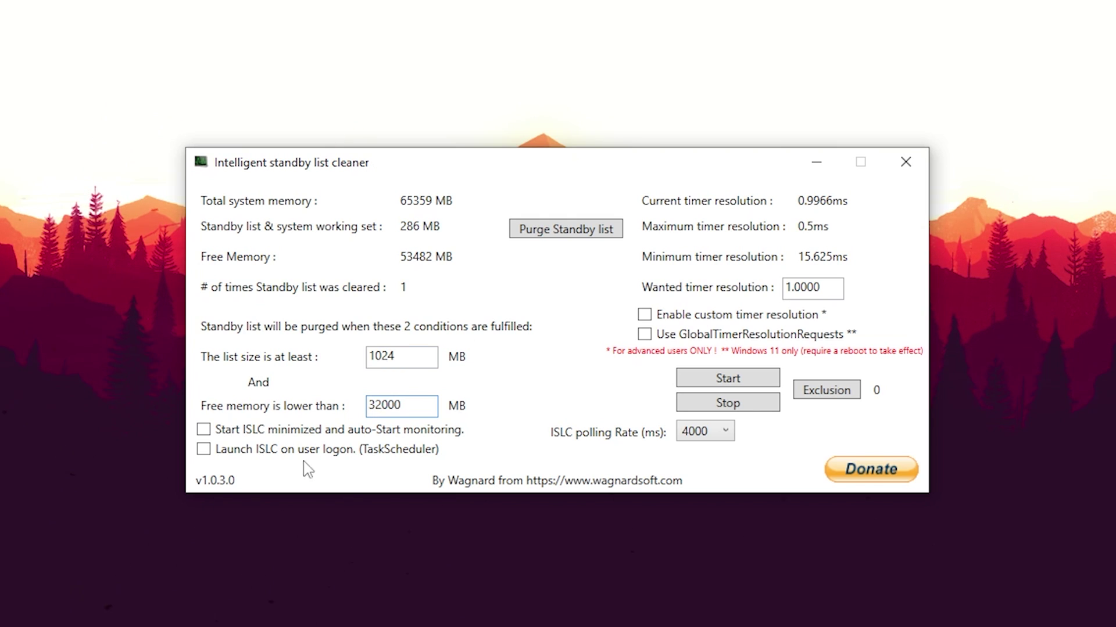
{"action": "left_click_drag", "start_coordinate": [407, 414], "coordinate": [309, 413]}
{"action": "left_click", "coordinate": [401, 408]}
Step: Enable a custom timer resolution with a wanted value of 0.5000 and set the ISLC polling rate to 1000 ms
{"action": "left_click", "coordinate": [792, 287]}
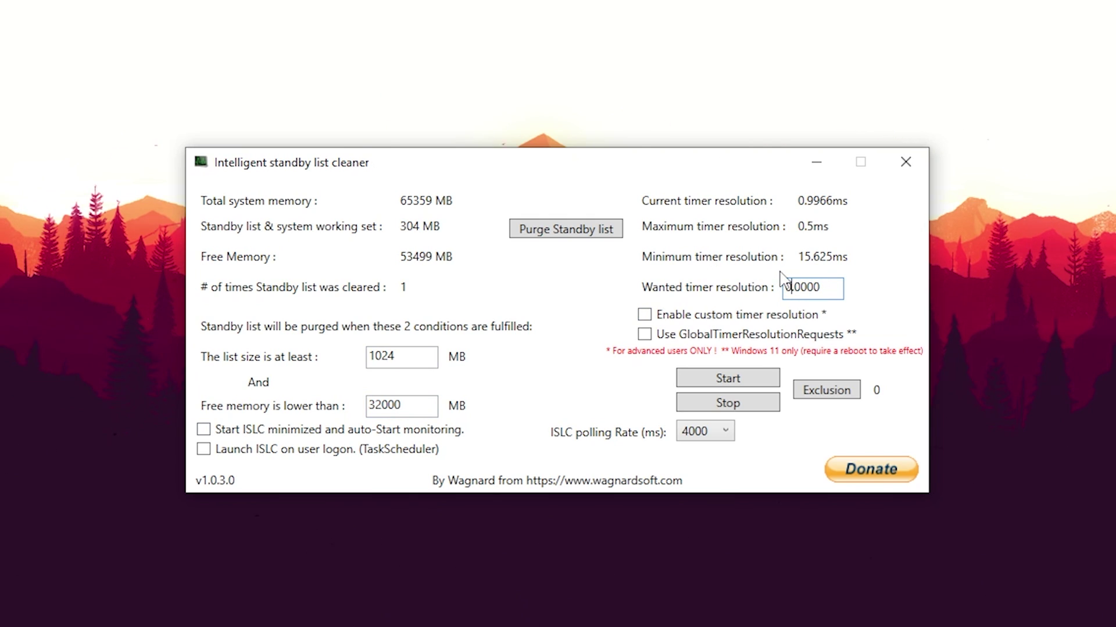
{"action": "type", "text": "5"}
{"action": "left_click_drag", "start_coordinate": [786, 287], "coordinate": [810, 286]}
{"action": "double_click", "coordinate": [820, 287]}
{"action": "left_click", "coordinate": [645, 315]}
{"action": "left_click", "coordinate": [694, 433]}
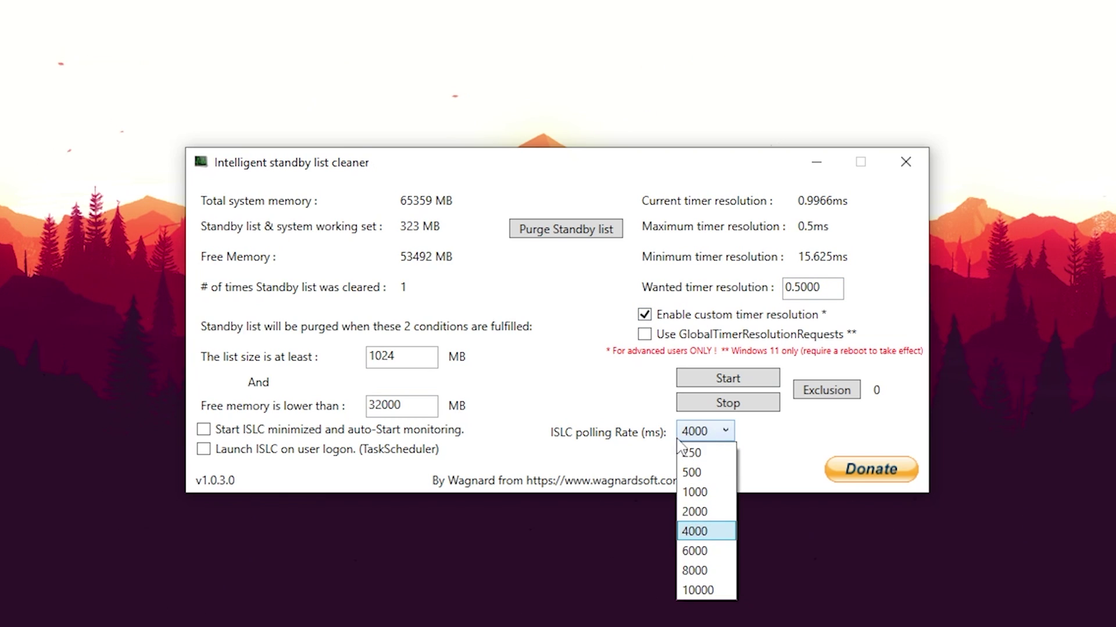
{"action": "left_click", "coordinate": [695, 492]}
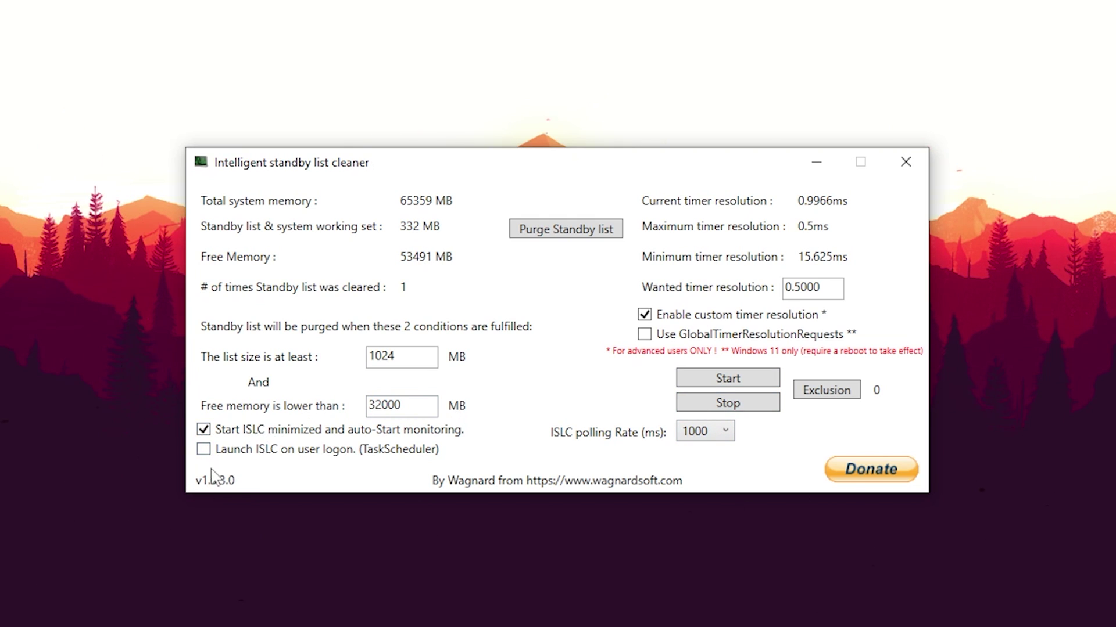
Step: Set ISLC to start minimized with automatic monitoring and to launch on user logon, and start the monitoring
{"action": "left_click", "coordinate": [204, 449]}
{"action": "left_click", "coordinate": [203, 430]}
{"action": "left_click", "coordinate": [203, 430]}
{"action": "left_click", "coordinate": [203, 450]}
{"action": "left_click", "coordinate": [729, 384]}
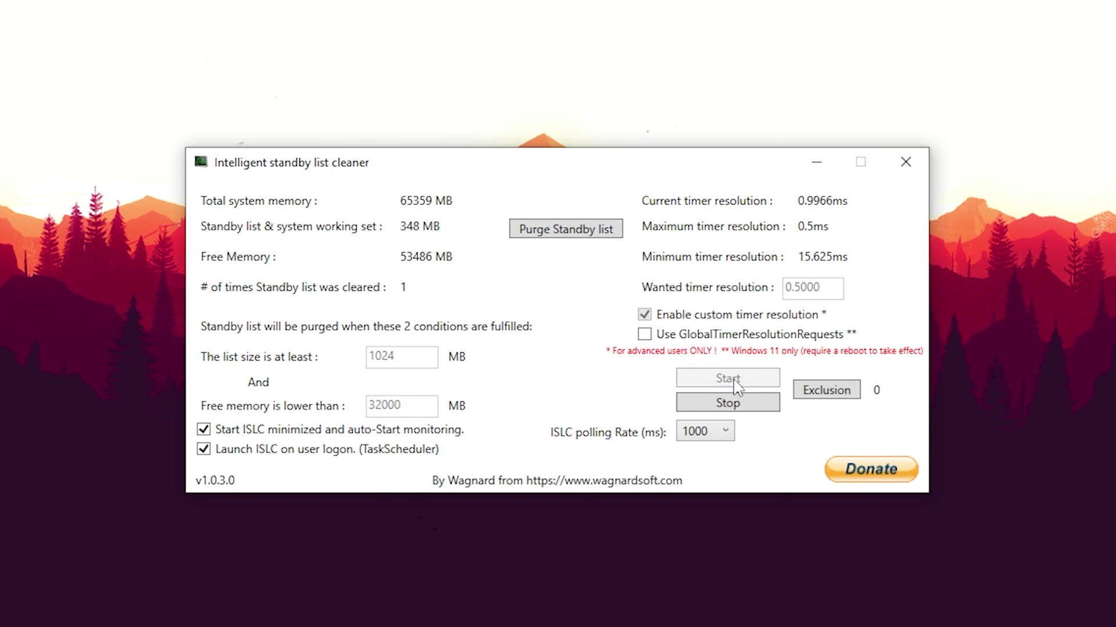